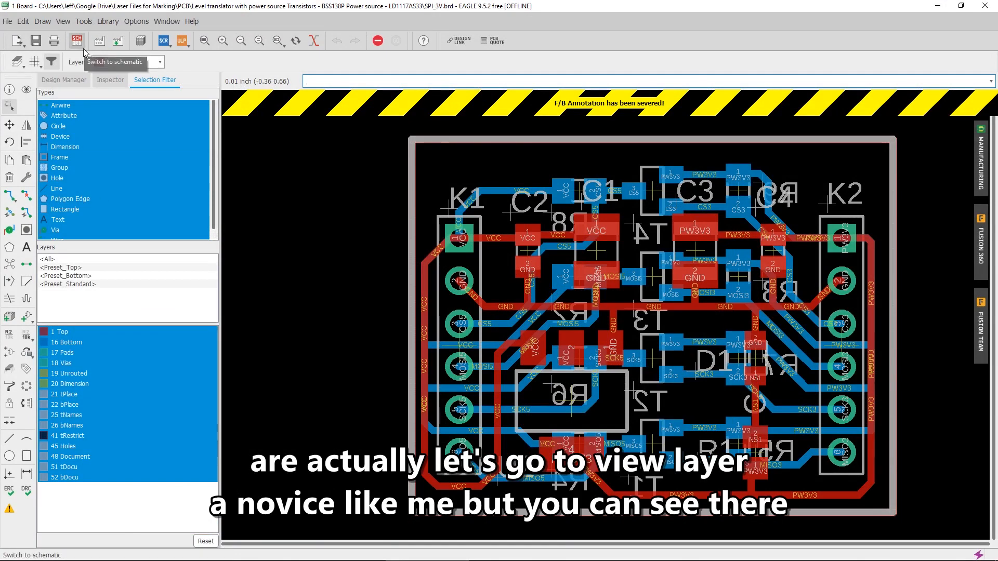
Hide all board layers, and make only the Top, Bottom, Pads and Vias layers visible
left_click(63, 21)
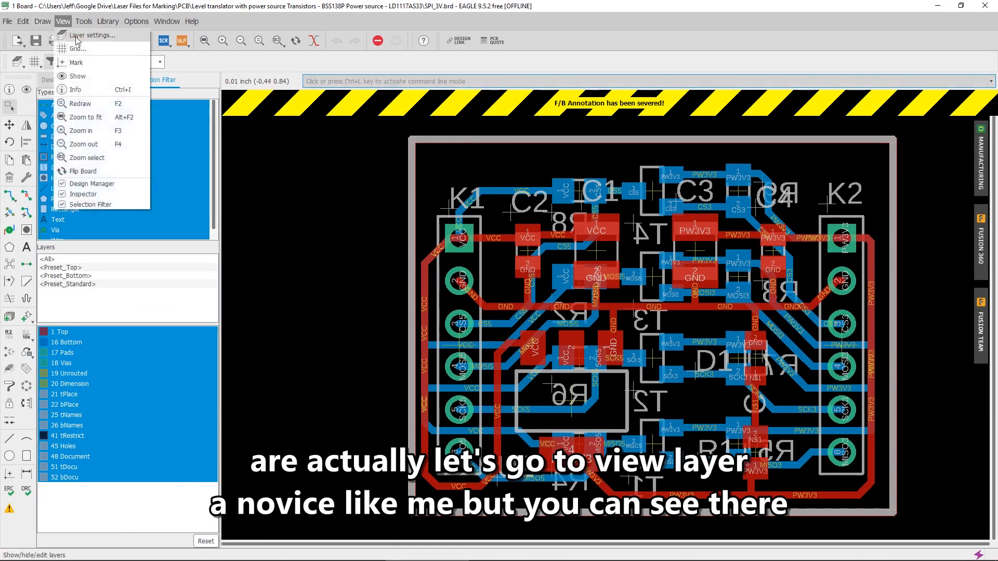
left_click(78, 36)
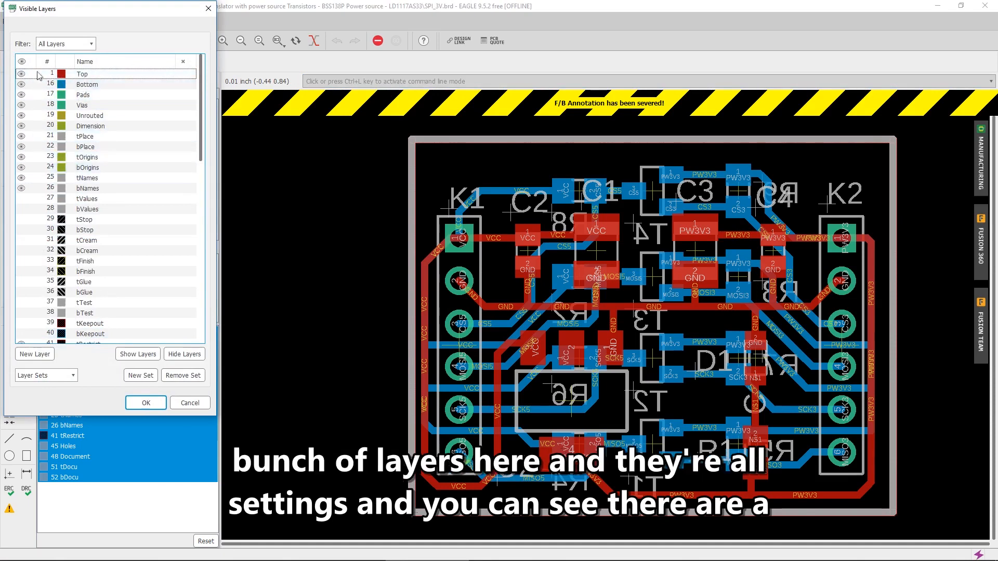
left_click(176, 353)
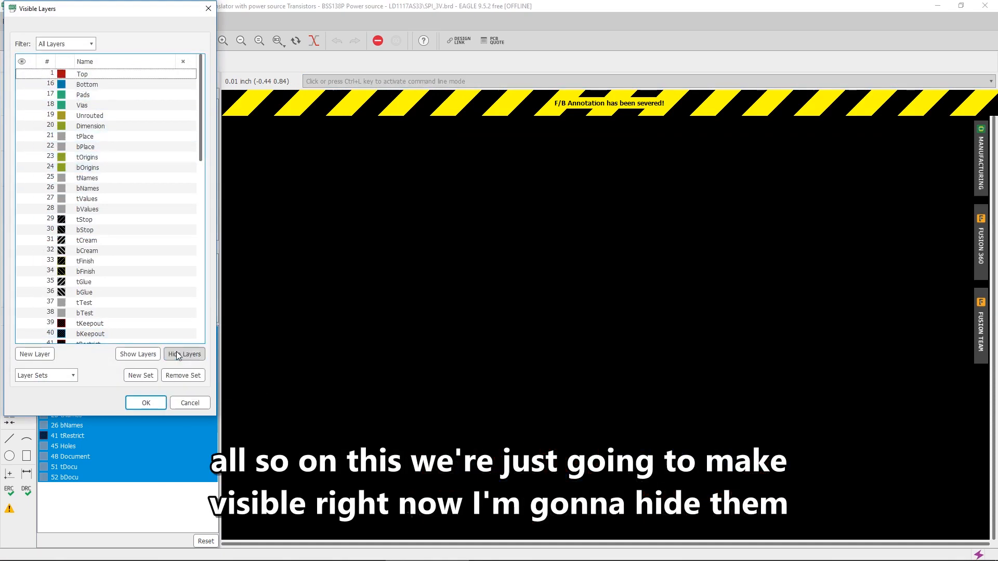
left_click(21, 74)
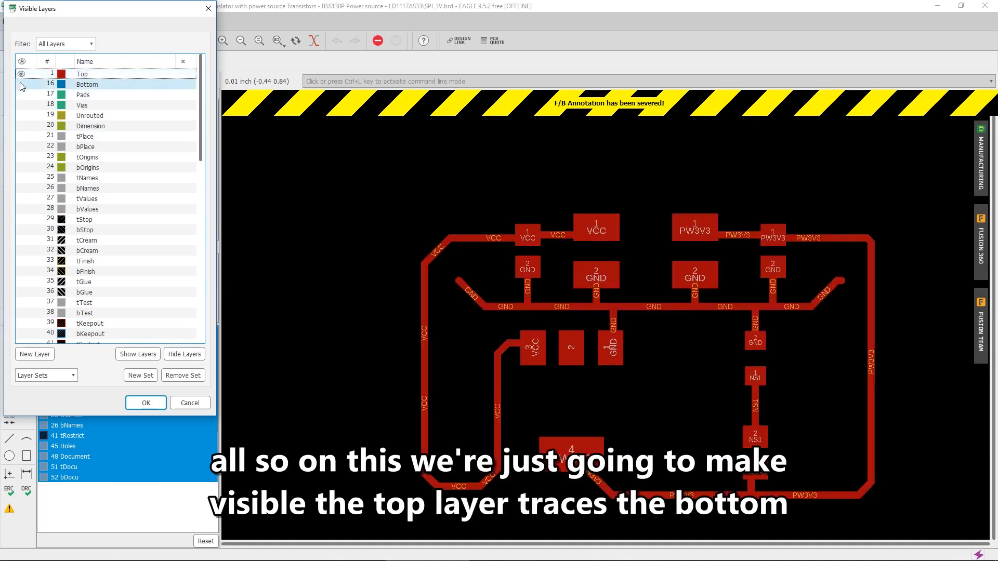
left_click(21, 84)
left_click(21, 95)
left_click(21, 105)
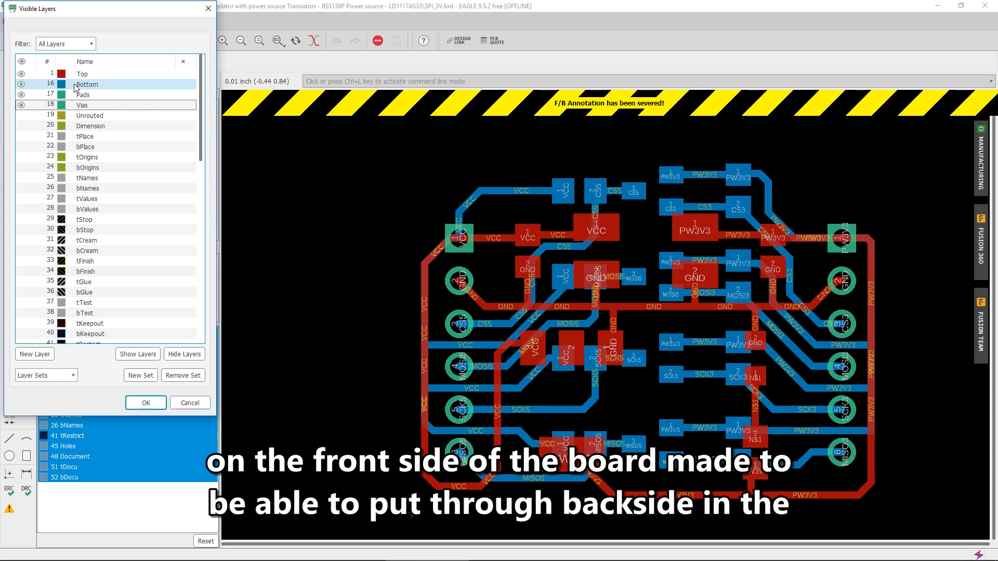
Hide the Bottom layer as well and apply the layer visibility settings
left_click(23, 87)
left_click(22, 84)
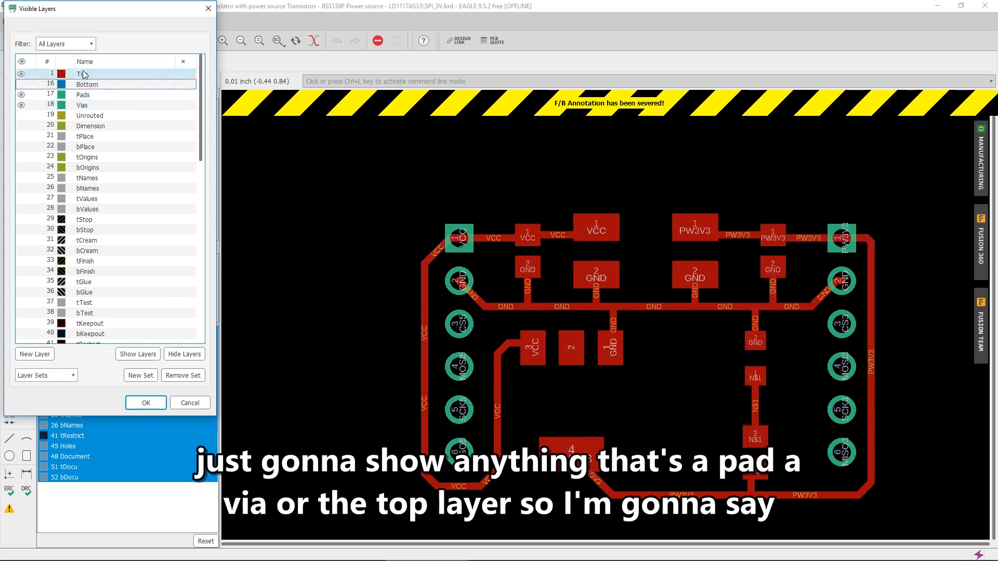
left_click(145, 405)
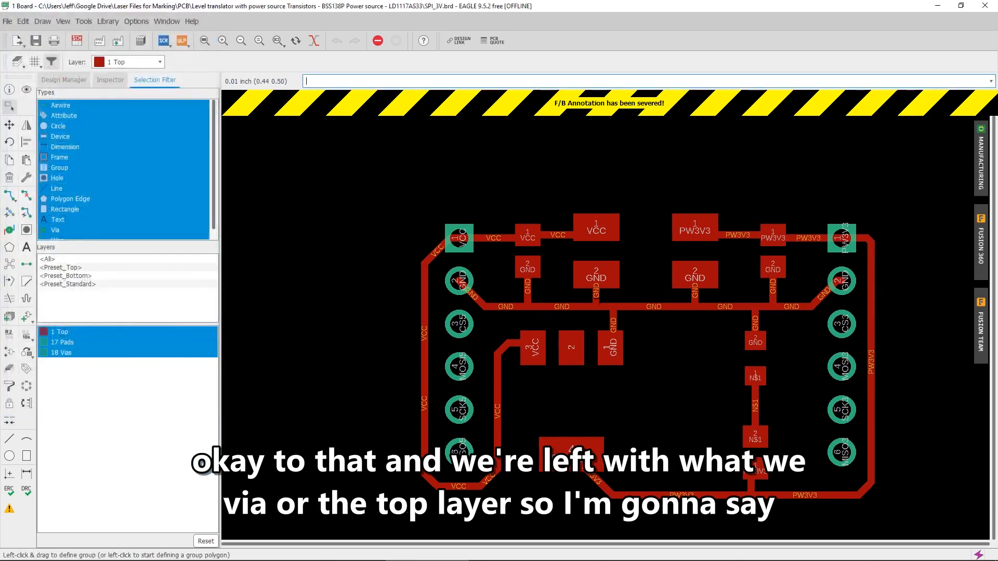
Examine the top side of the board in an enlarged manufacturing preview, and close the preview
left_click(982, 167)
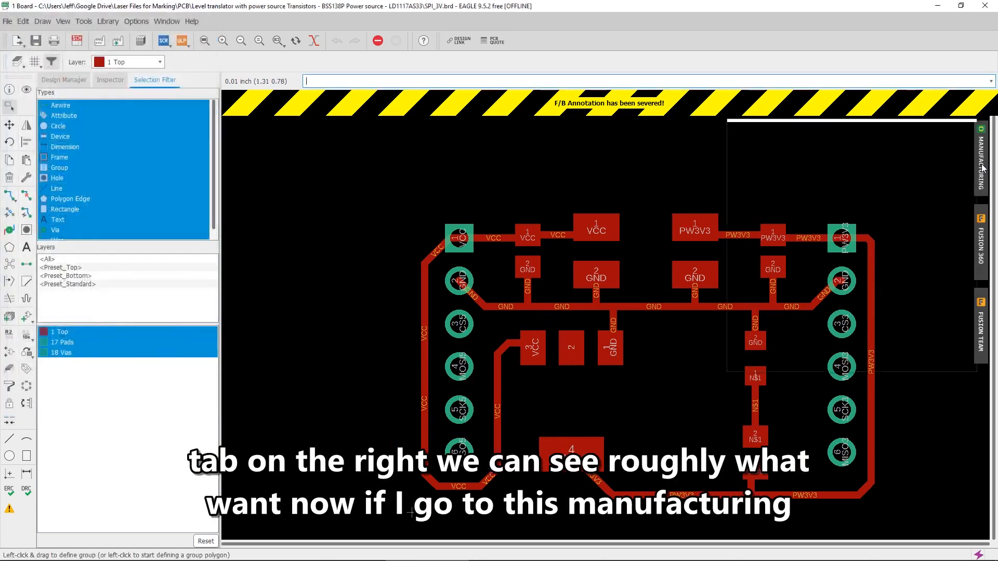
left_click_drag(841, 136, 398, 158)
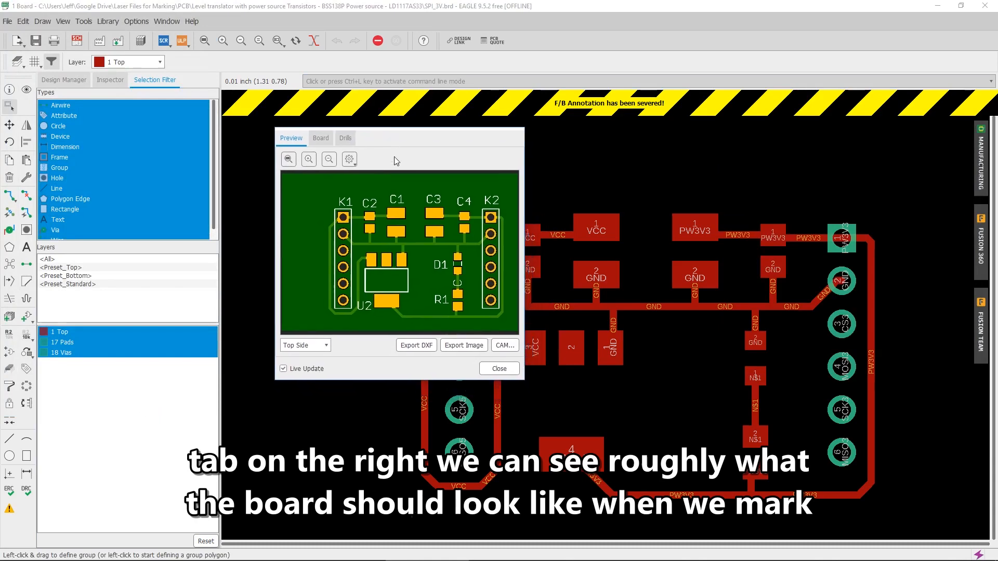
left_click_drag(523, 379, 829, 510)
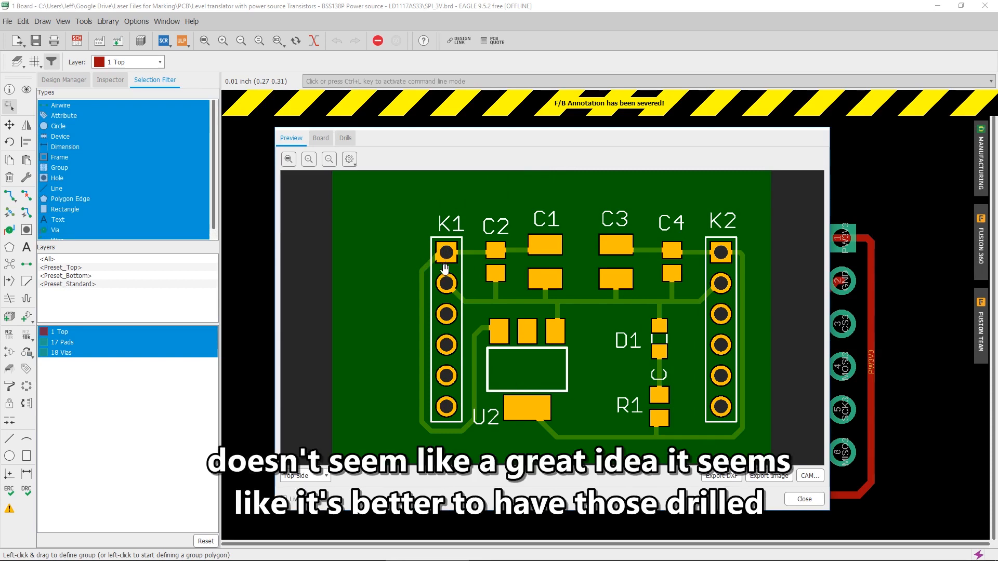
left_click(803, 499)
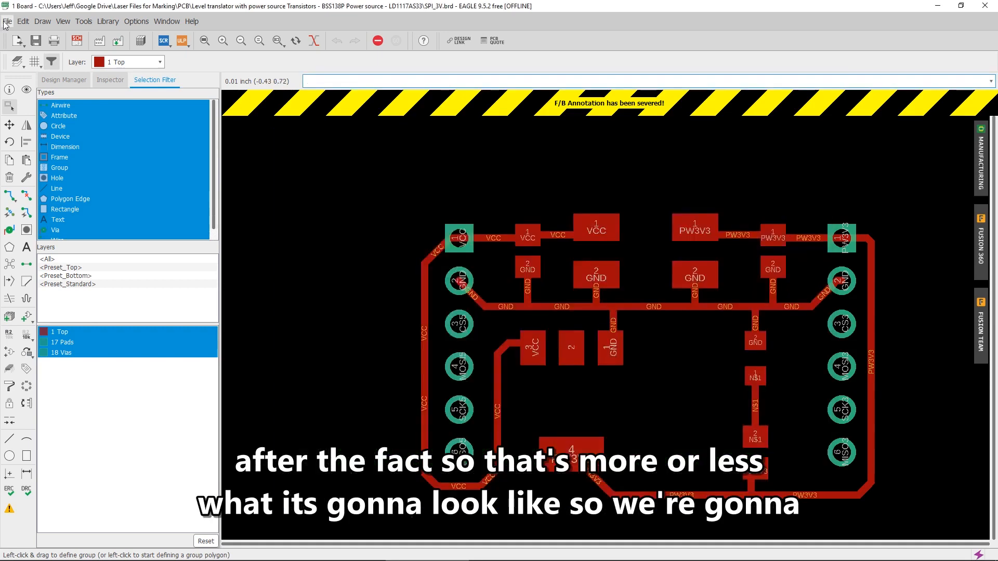
Print the board with Microsoft Print to PDF as the printer
left_click(6, 22)
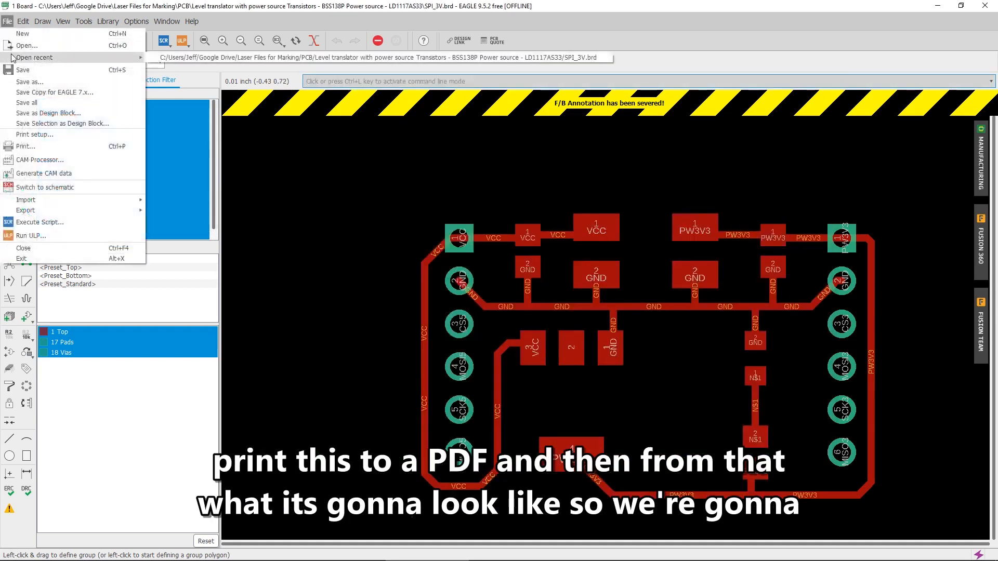
left_click(33, 146)
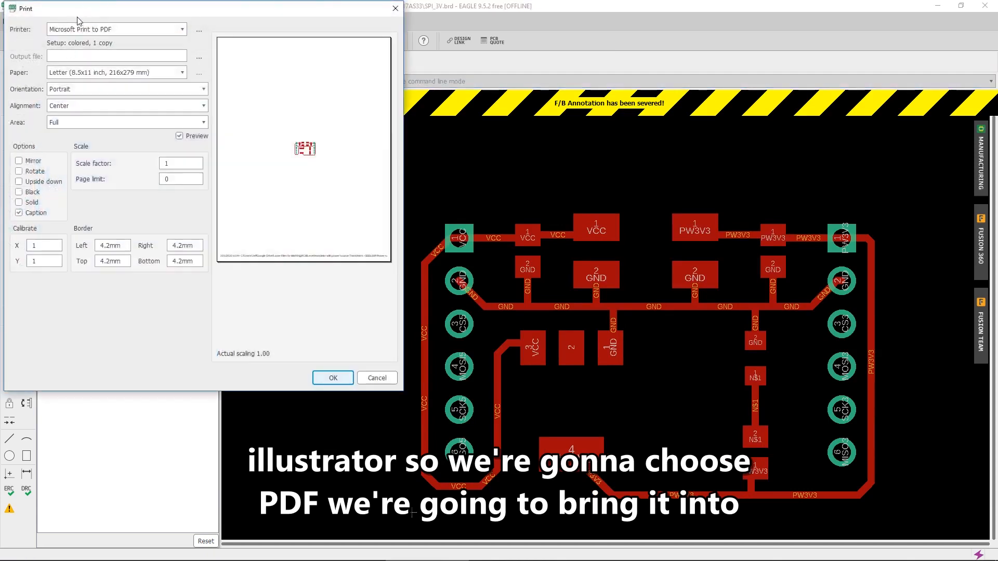
left_click(63, 30)
left_click(64, 33)
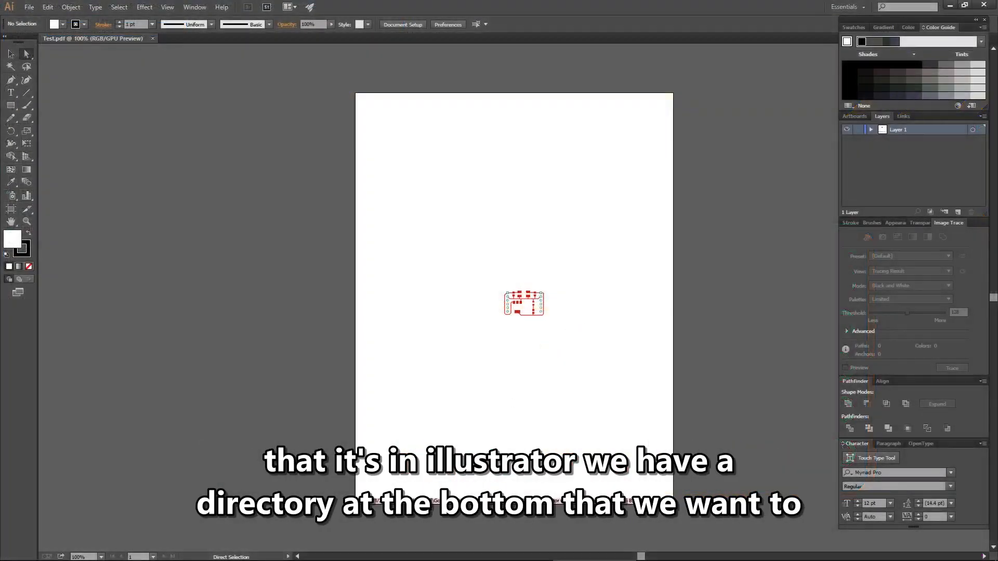
In Illustrator, hide the two lower clip groups of Layer 1 in Test.pdf and delete them
left_click(520, 304)
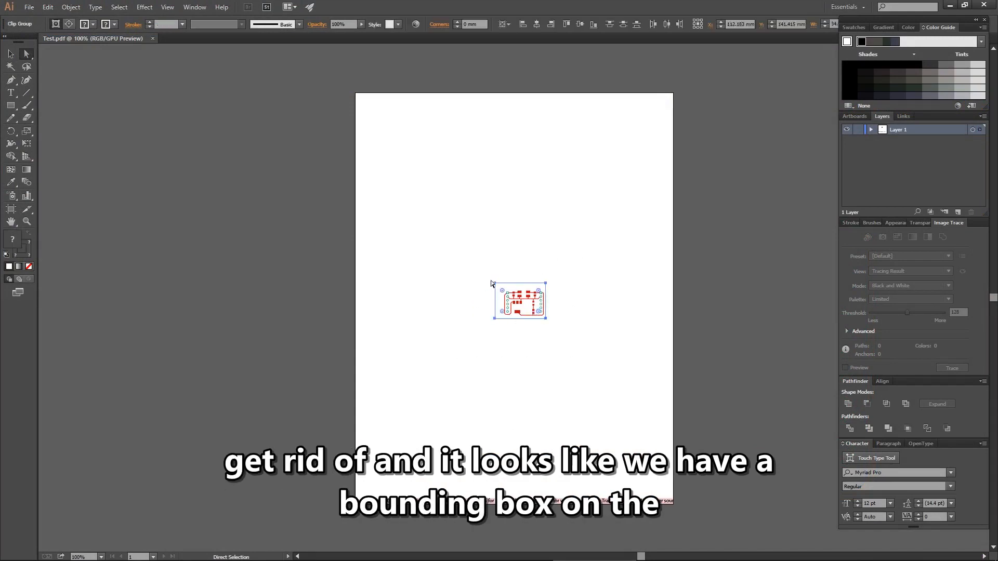
left_click(871, 130)
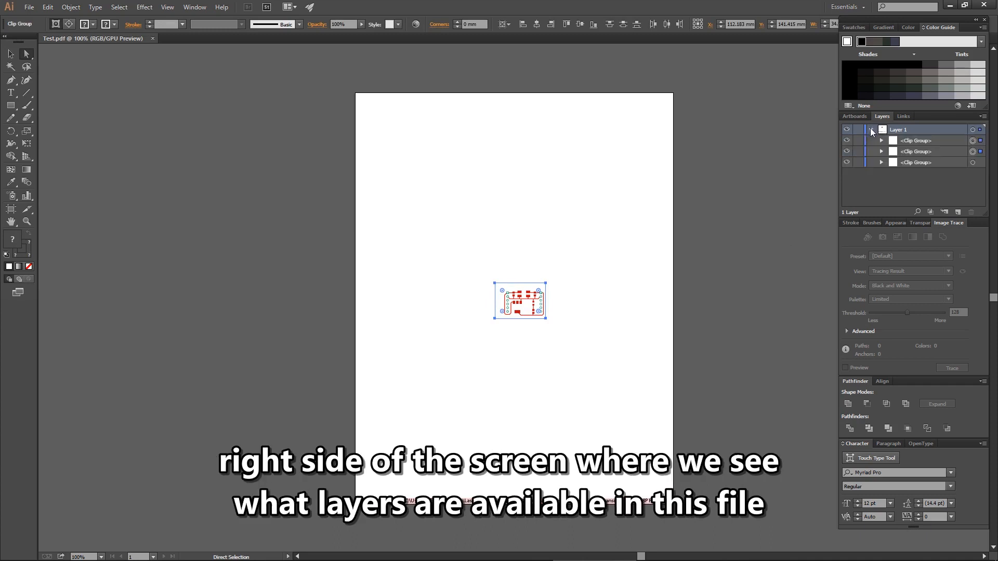
left_click(847, 152)
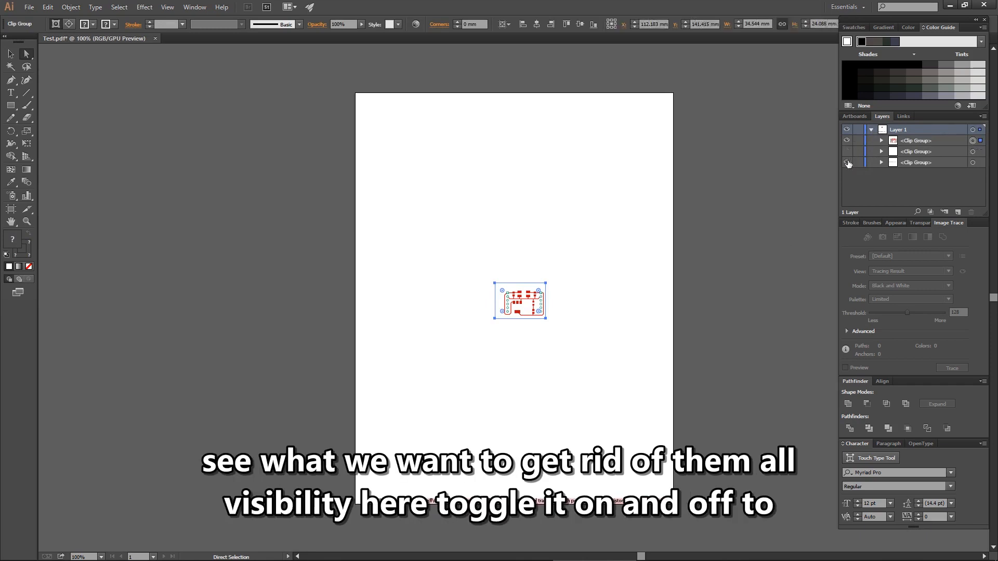
left_click(848, 164)
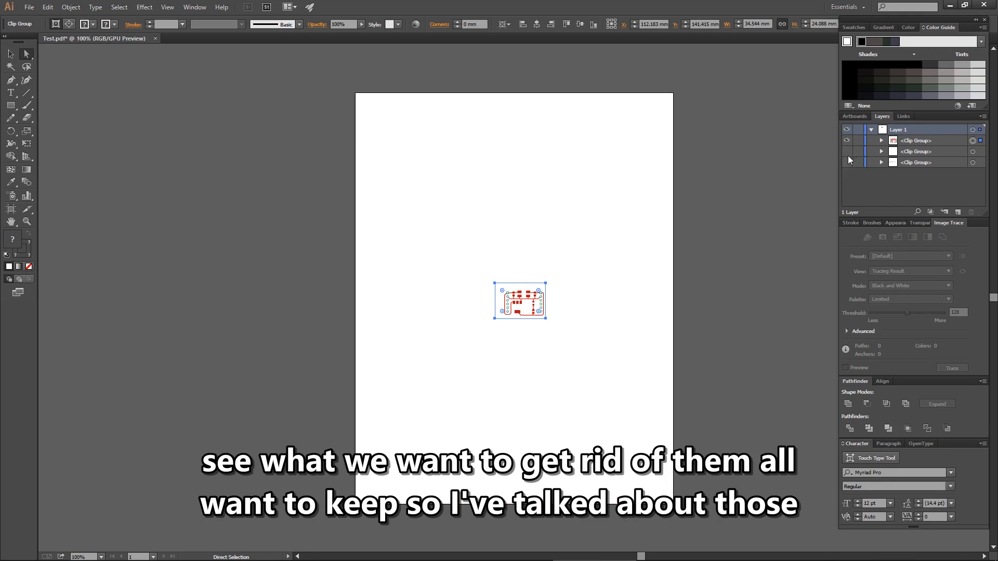
left_click(901, 151)
left_click(903, 163, "shift")
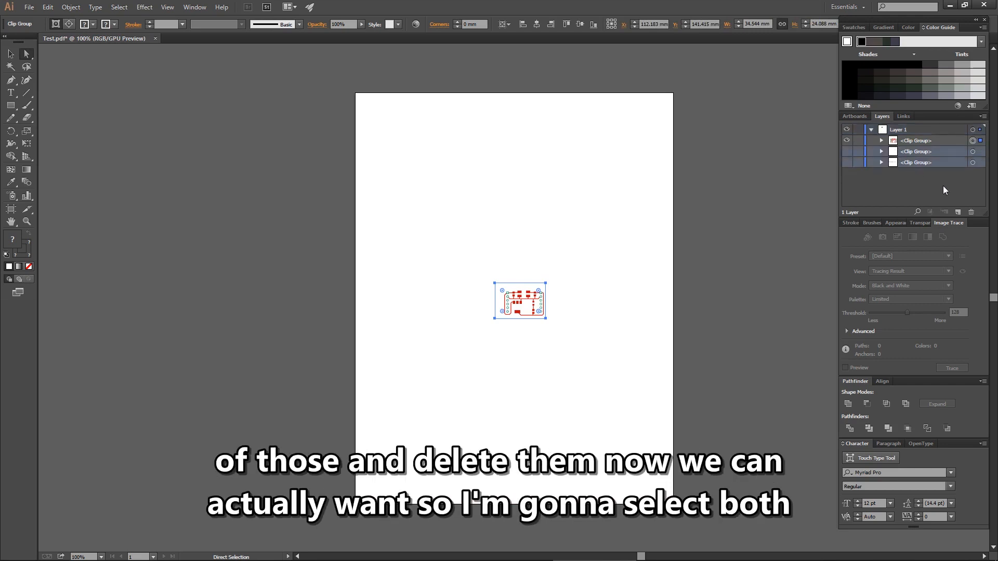
left_click(970, 212)
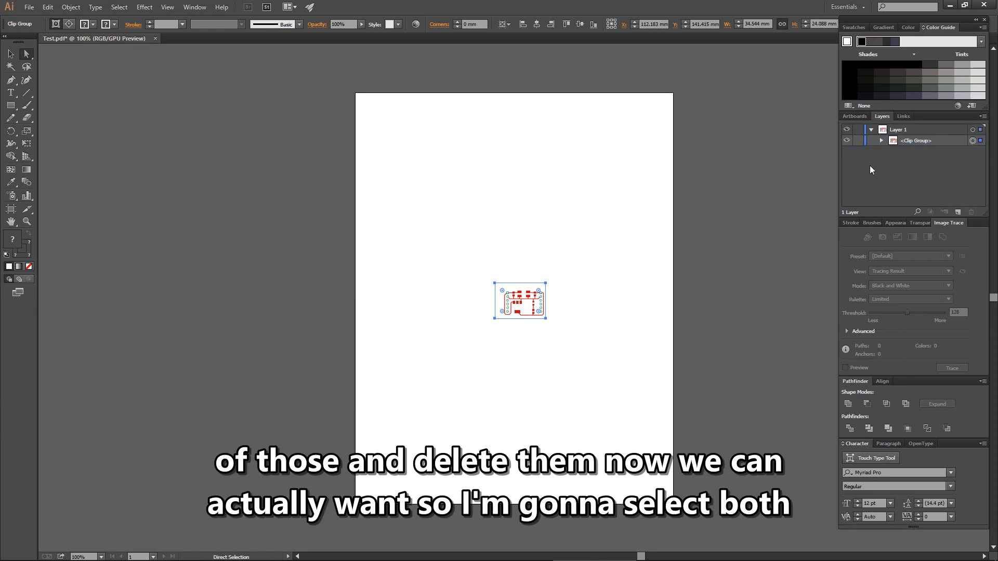
Delete the clipping path from the remaining clip group of the board artwork
left_click(881, 140)
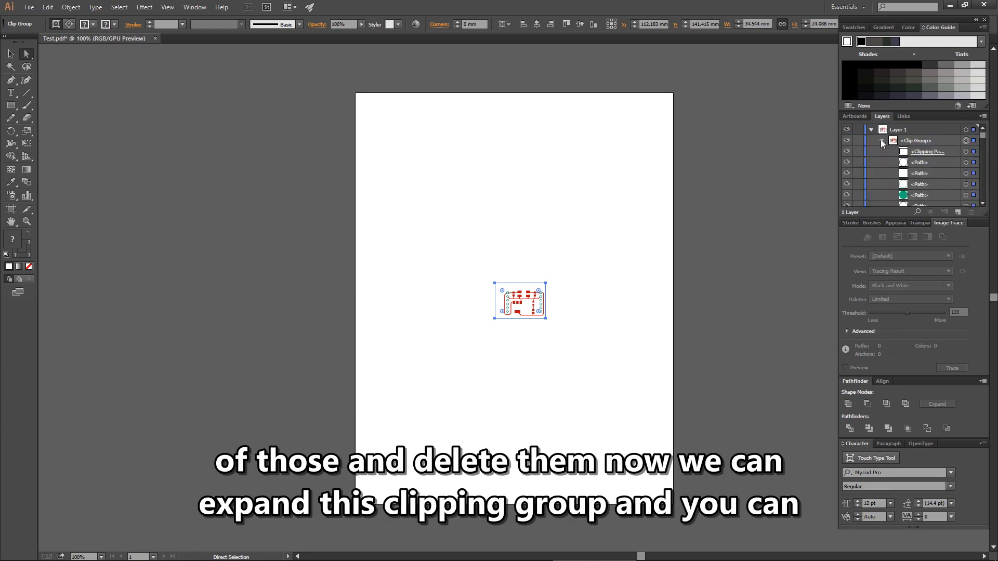
left_click(916, 152)
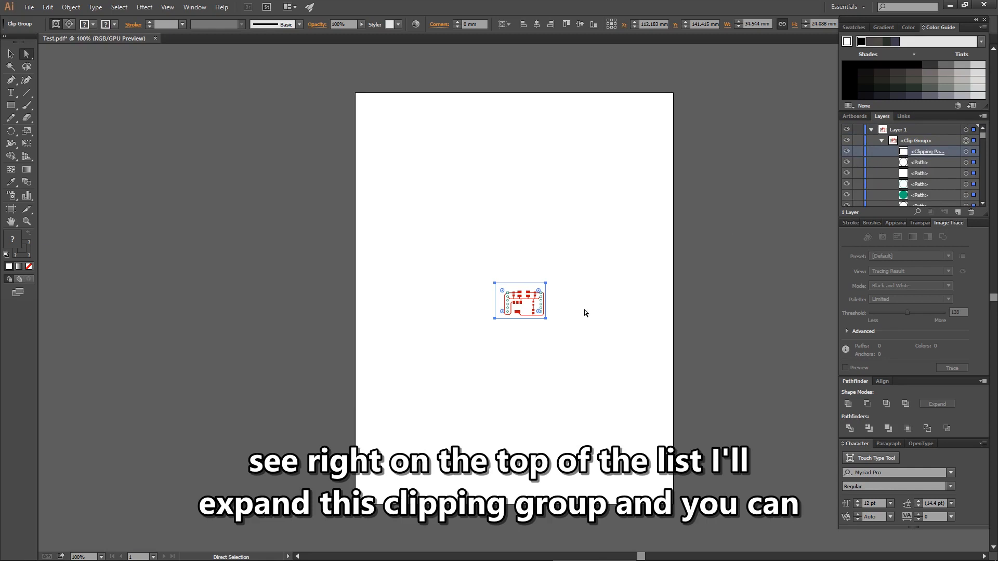
scroll(508, 295, "up", 5)
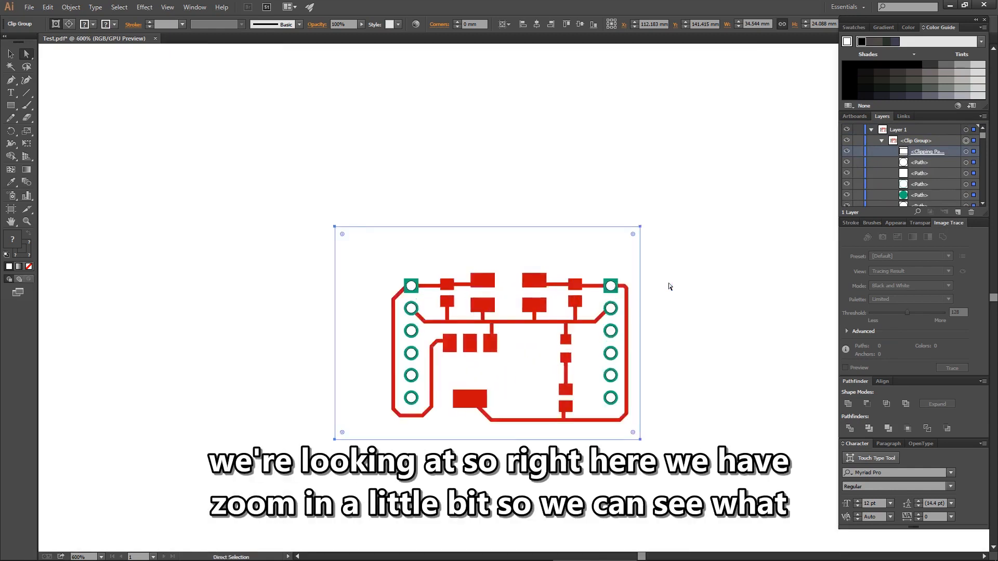
left_click(965, 151)
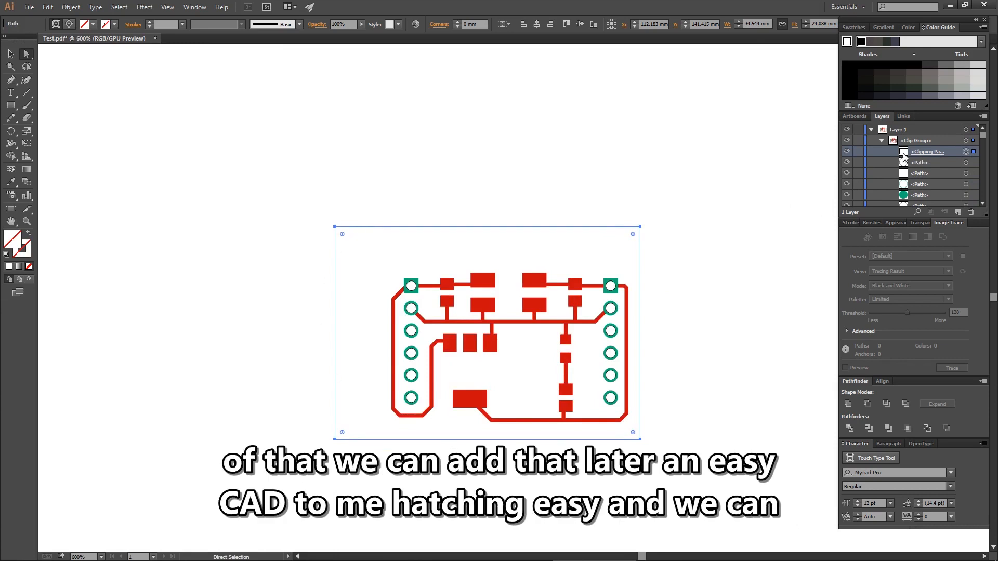
left_click(971, 214)
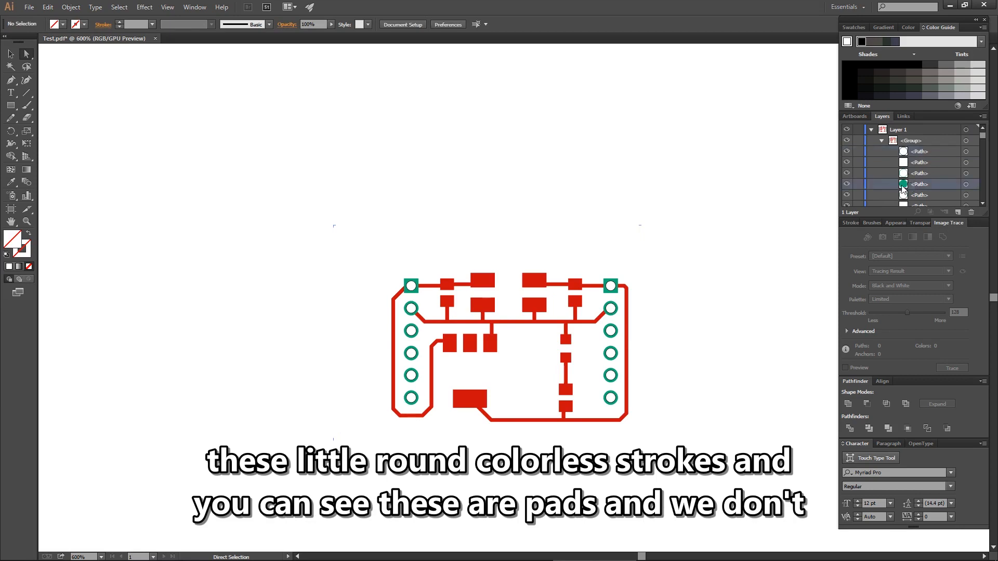
Look through the paths in the board artwork's group and collapse Layer 1
scroll(903, 191, "down", 5)
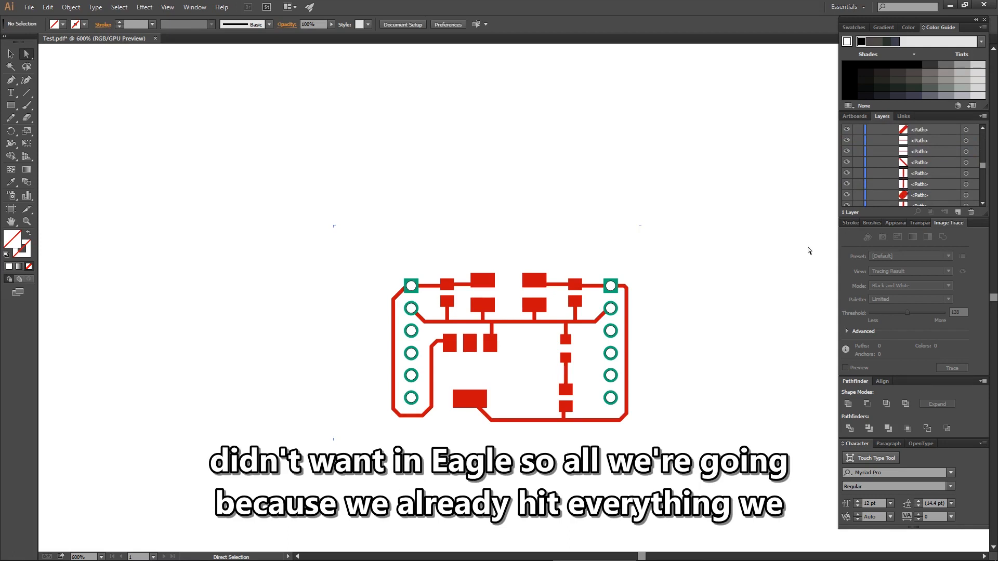
scroll(962, 171, "up", 2)
left_click_drag(982, 166, 981, 132)
left_click(871, 130)
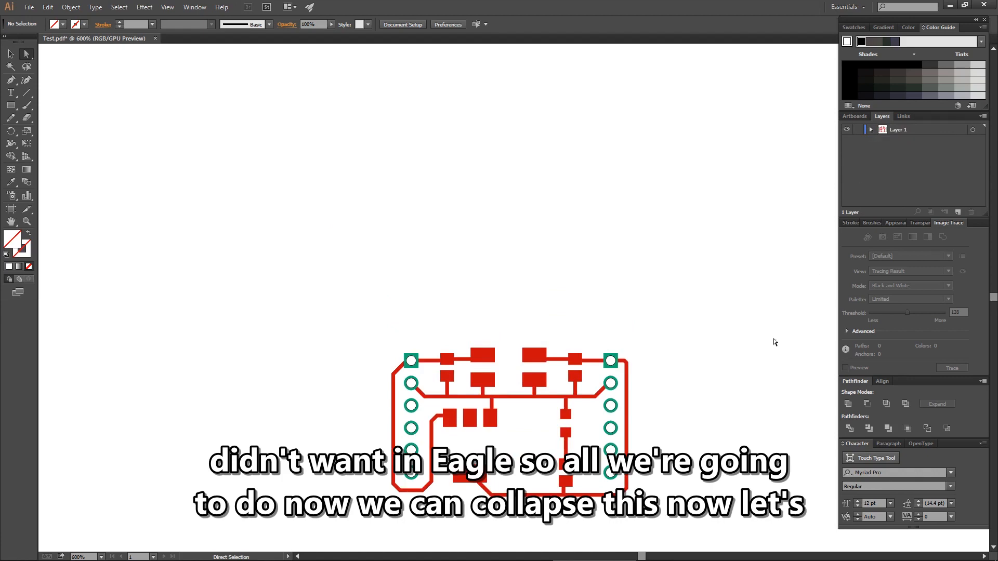
Select the whole board artwork and examine up close how the trace paths run into the pads
left_click_drag(700, 334, 324, 538)
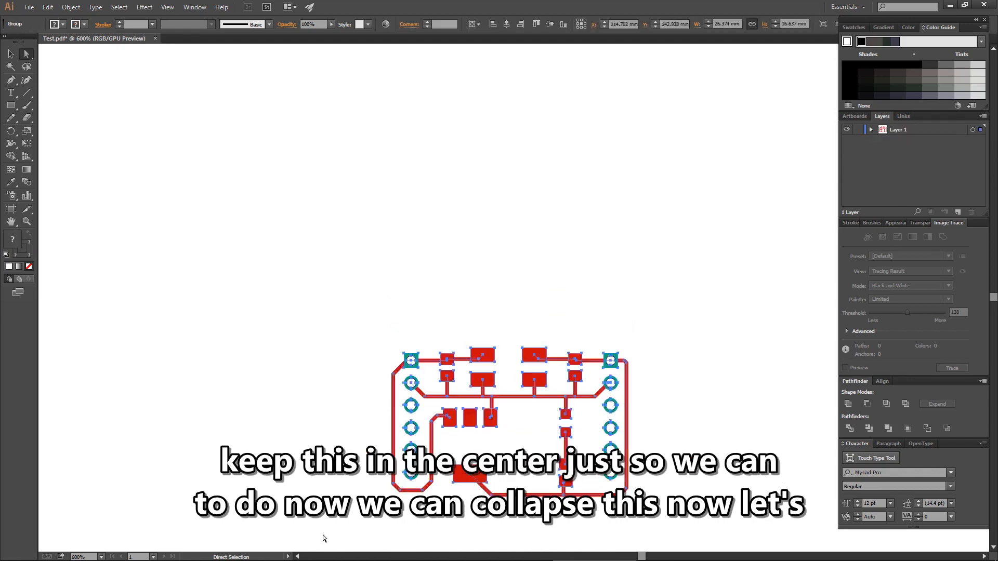
left_click_drag(443, 468, 388, 348)
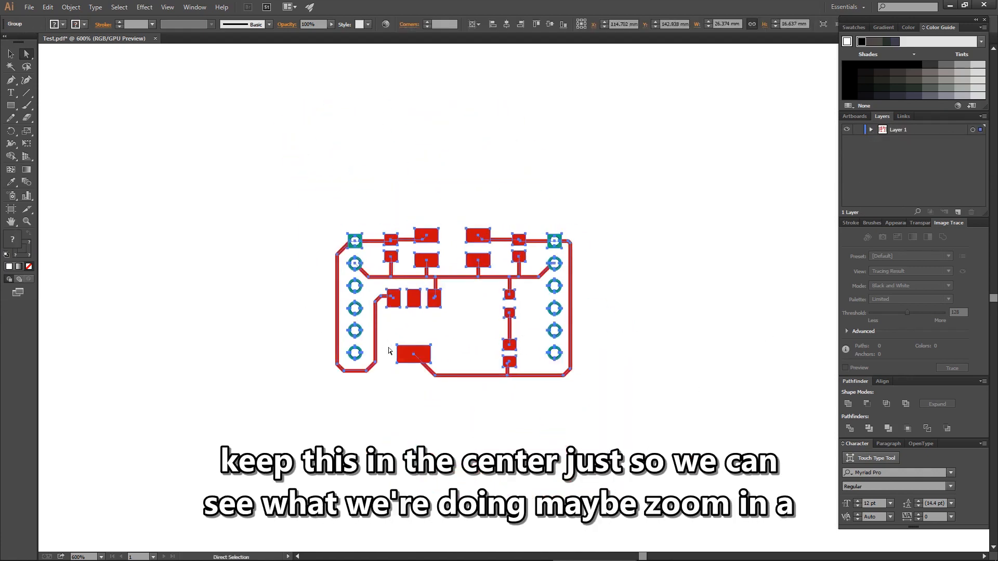
scroll(388, 347, "up", 2)
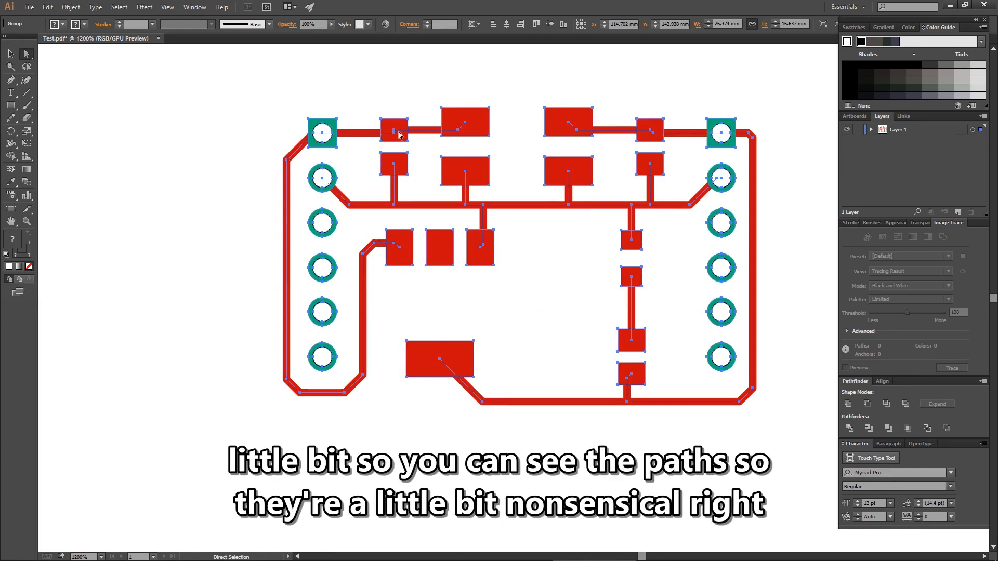
scroll(450, 330, "up", 3)
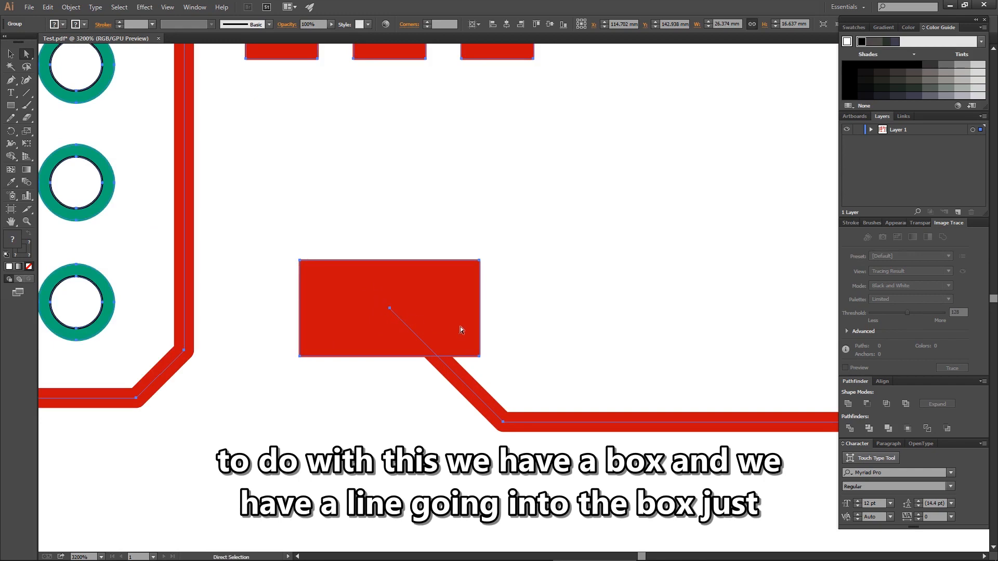
scroll(583, 266, "down", 4, "alt")
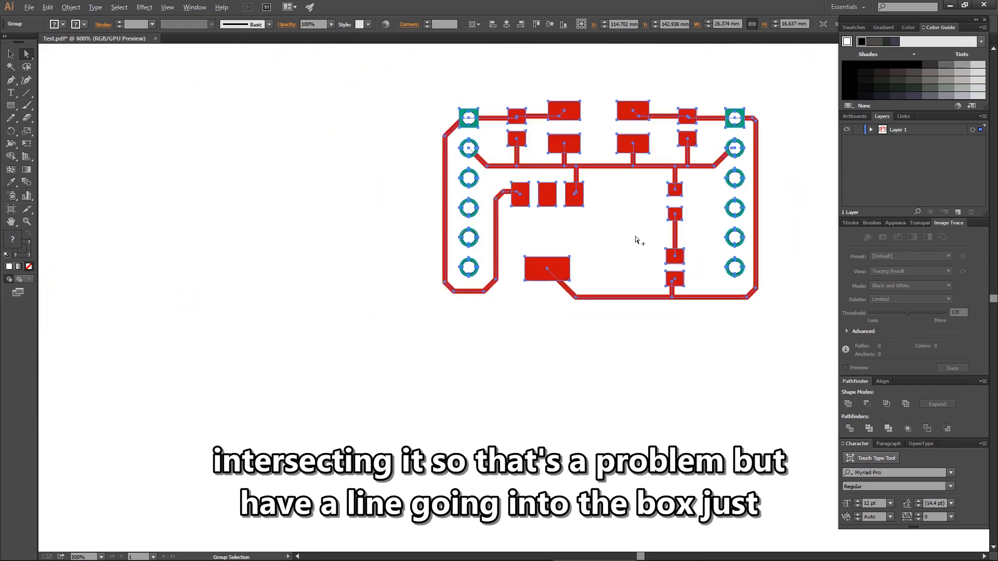
Convert all strokes of the selected board artwork into outlined shapes with Outline Stroke
left_click_drag(650, 216, 494, 295)
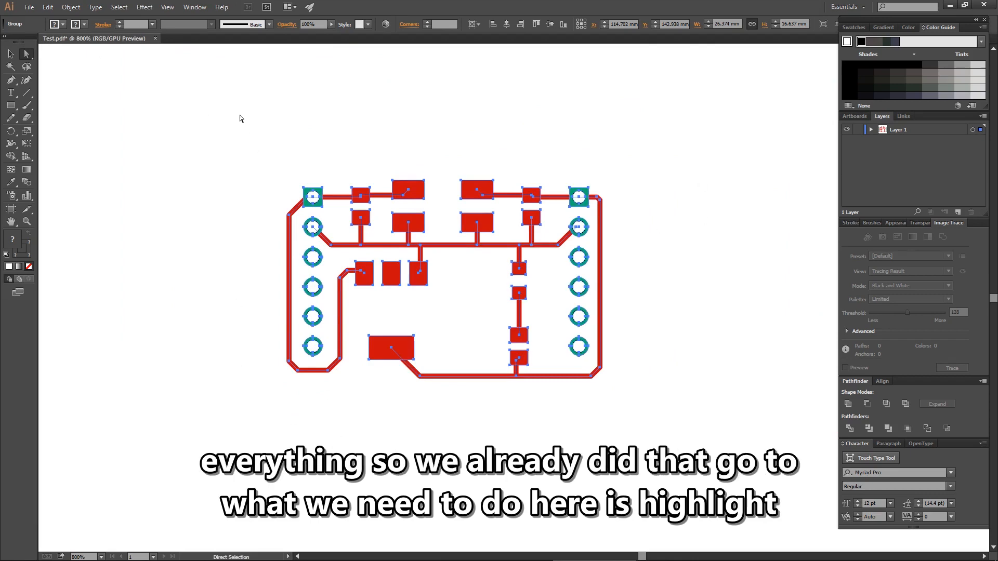
left_click(669, 125)
left_click_drag(690, 134, 184, 435)
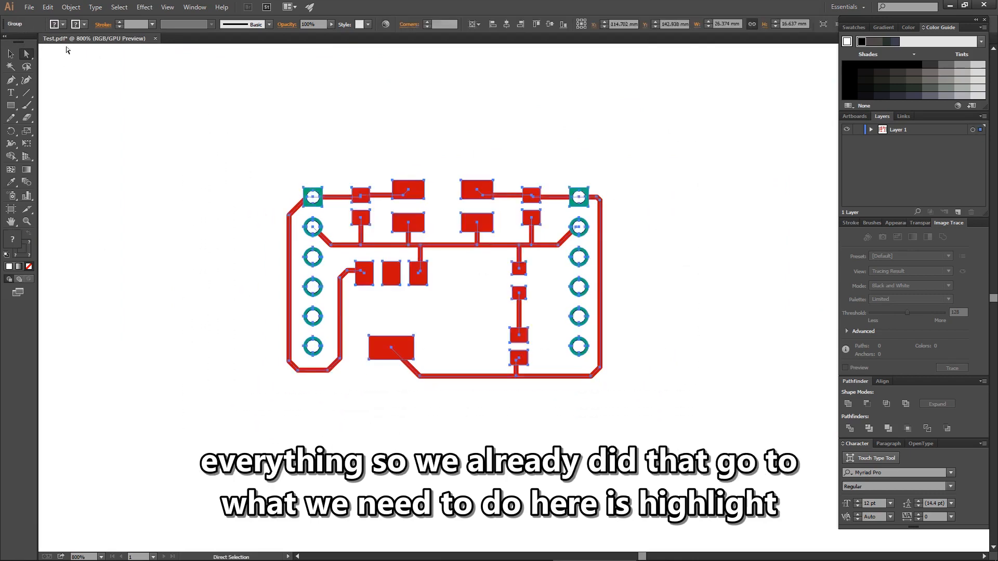
left_click(72, 7)
mouse_move(118, 217)
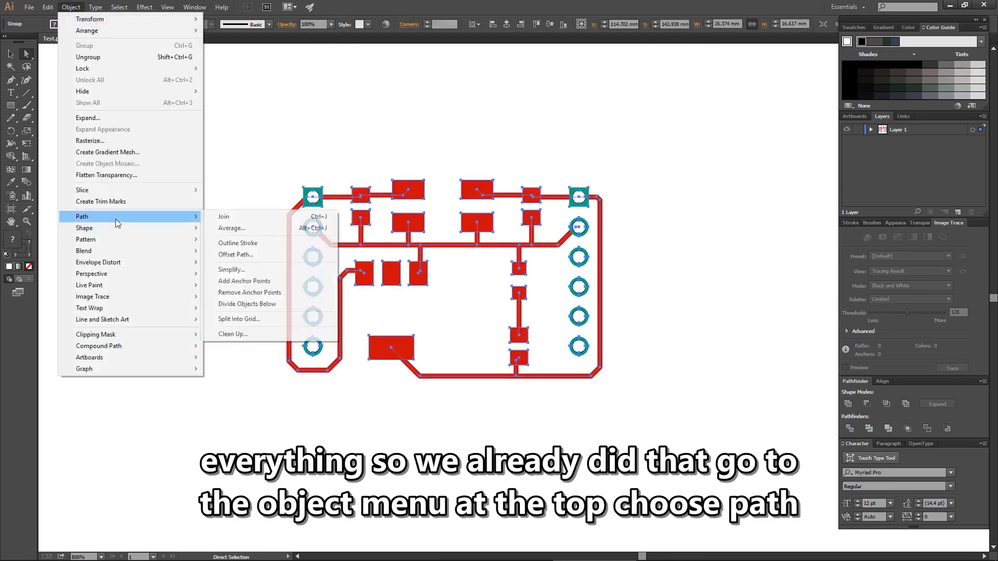
left_click(253, 246)
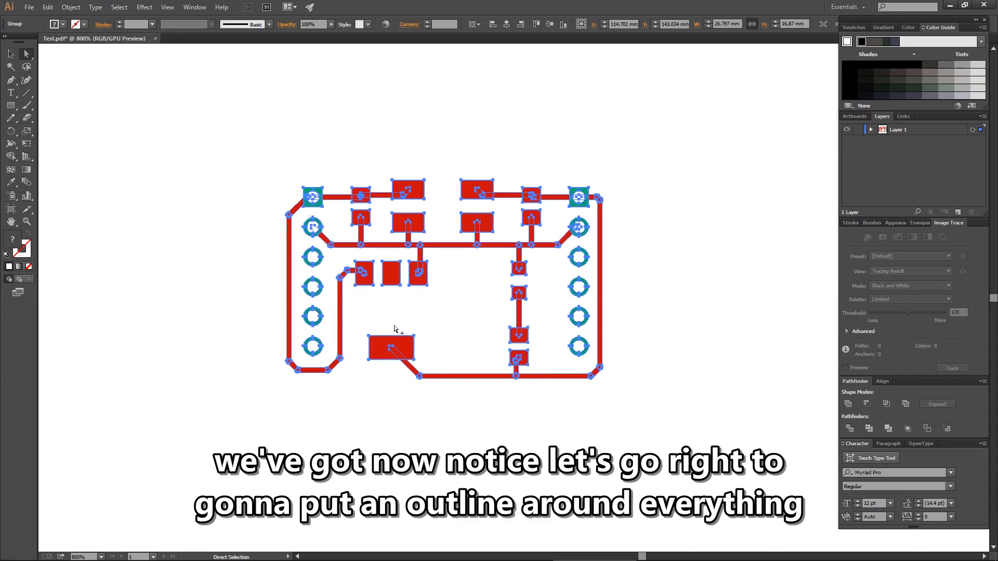
Unite the overlapping traces and pads of the artwork into merged shapes and deselect them
scroll(319, 275, "up", 5)
scroll(514, 260, "up", 1)
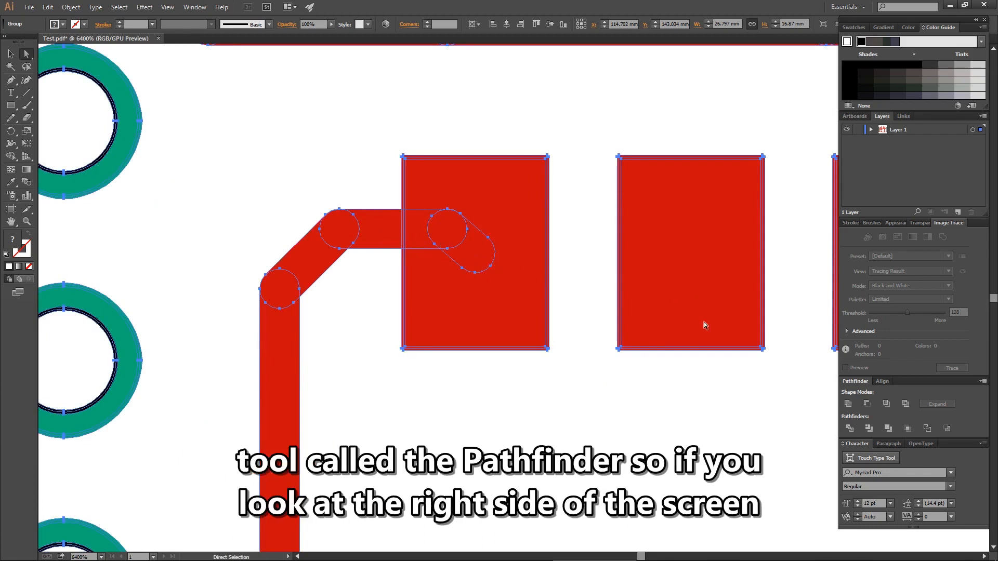
left_click(849, 405)
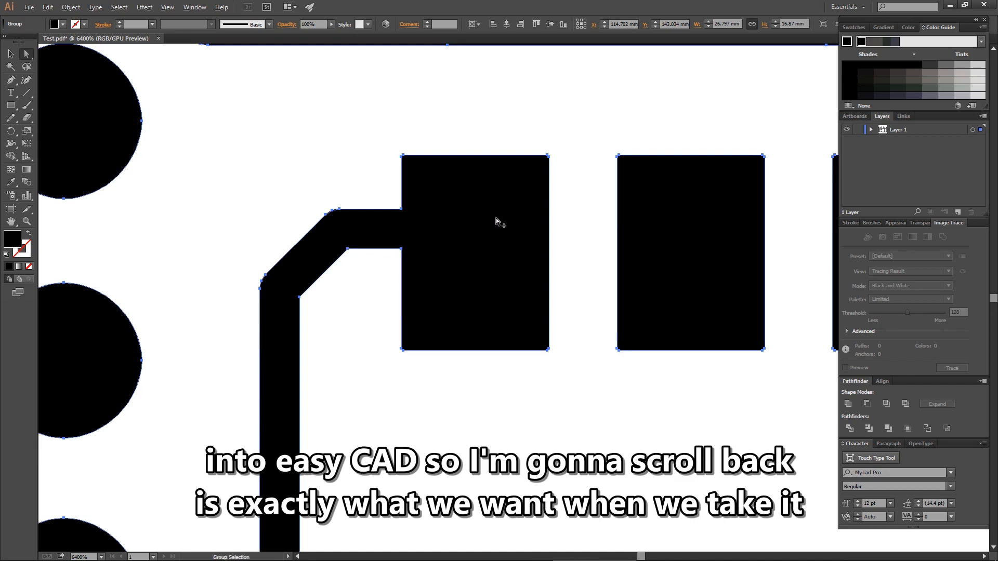
scroll(542, 251, "down", 4)
scroll(648, 230, "down", 3)
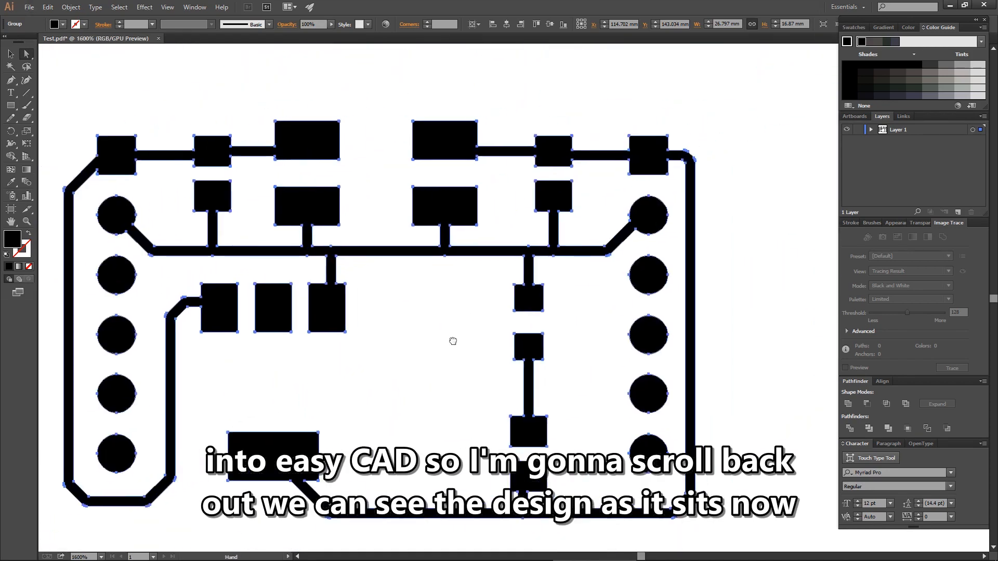
left_click(86, 105)
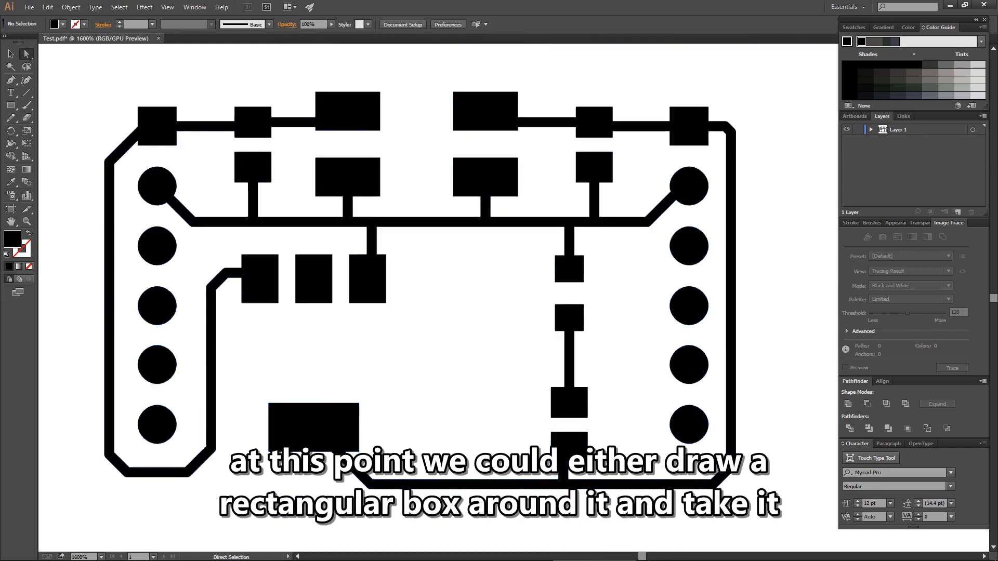
Select the entire united board artwork and set its fill to none
mouse_move(610, 560)
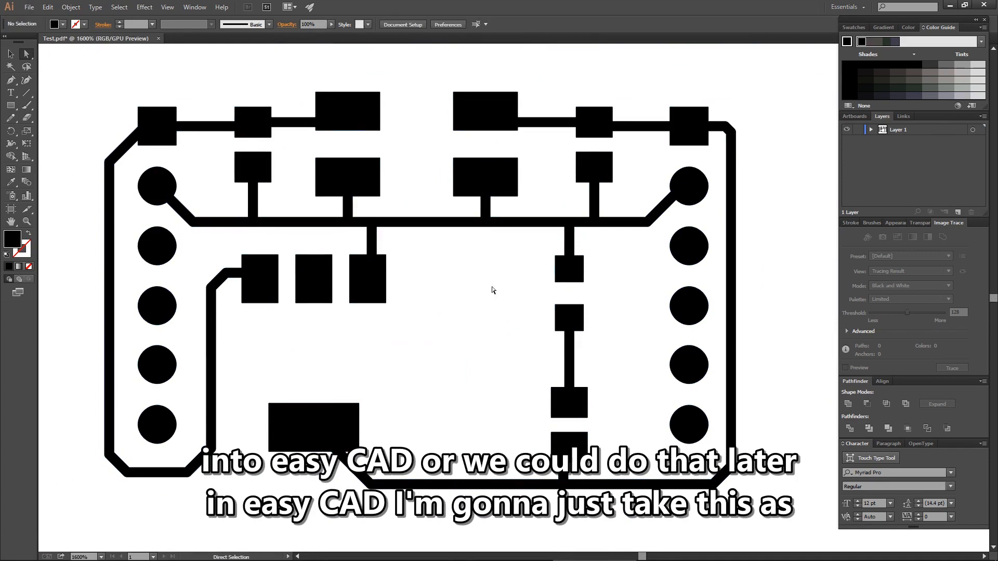
left_click(63, 26)
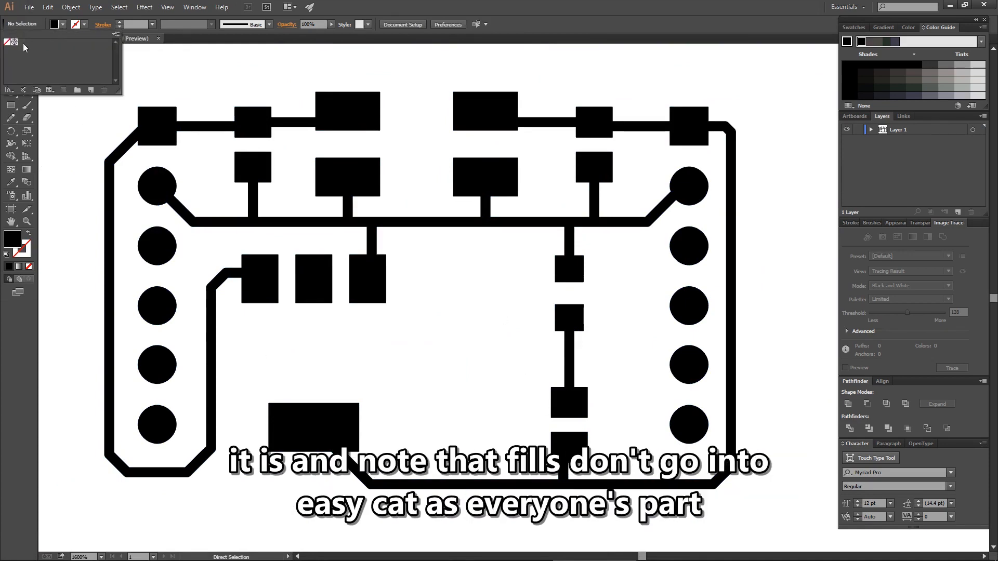
left_click(7, 44)
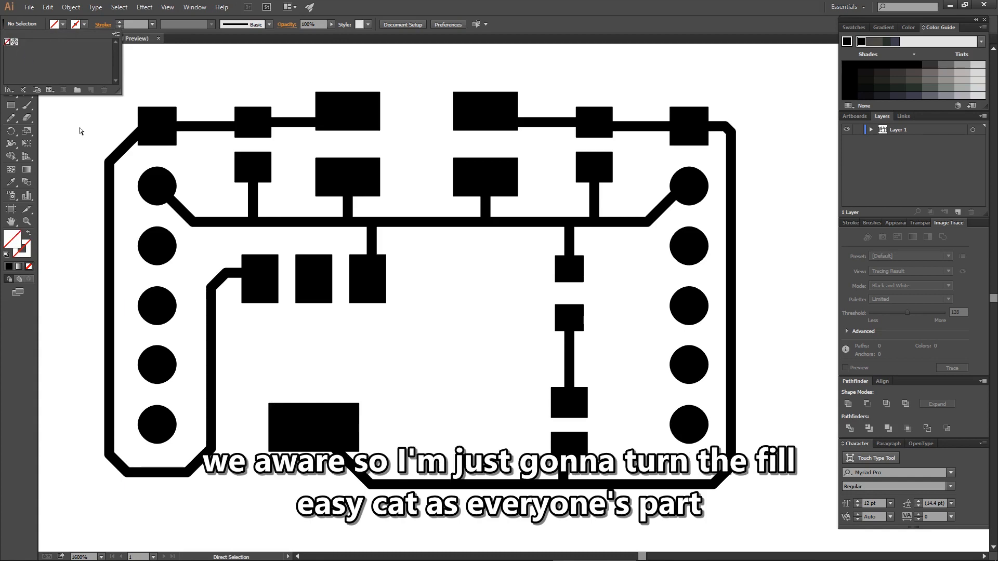
left_click_drag(784, 70, 73, 515)
left_click(63, 24)
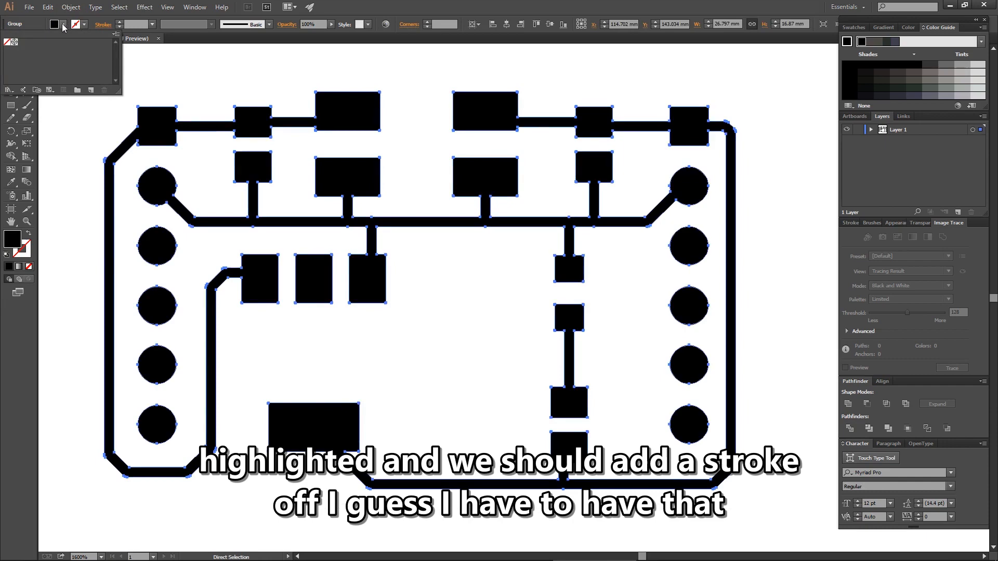
left_click(7, 42)
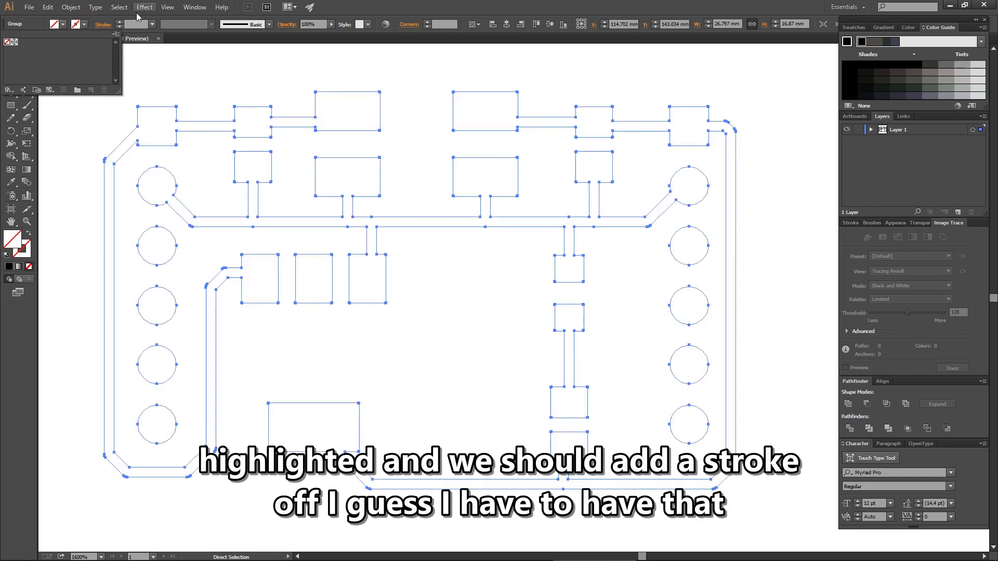
Give the board outlines a black stroke with a weight of 0.1 pt and deselect the artwork
left_click(85, 26)
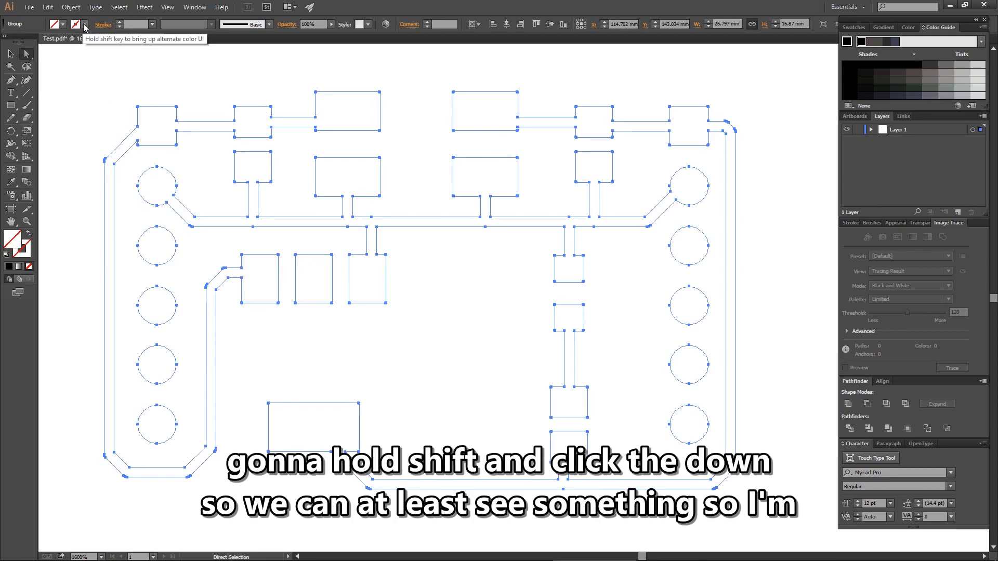
left_click(85, 26, "shift")
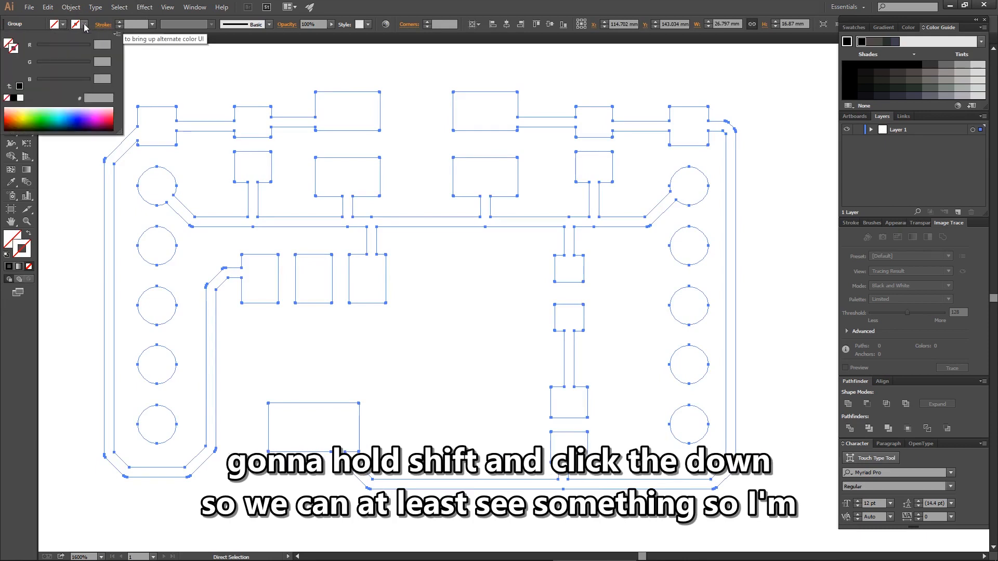
left_click(16, 99)
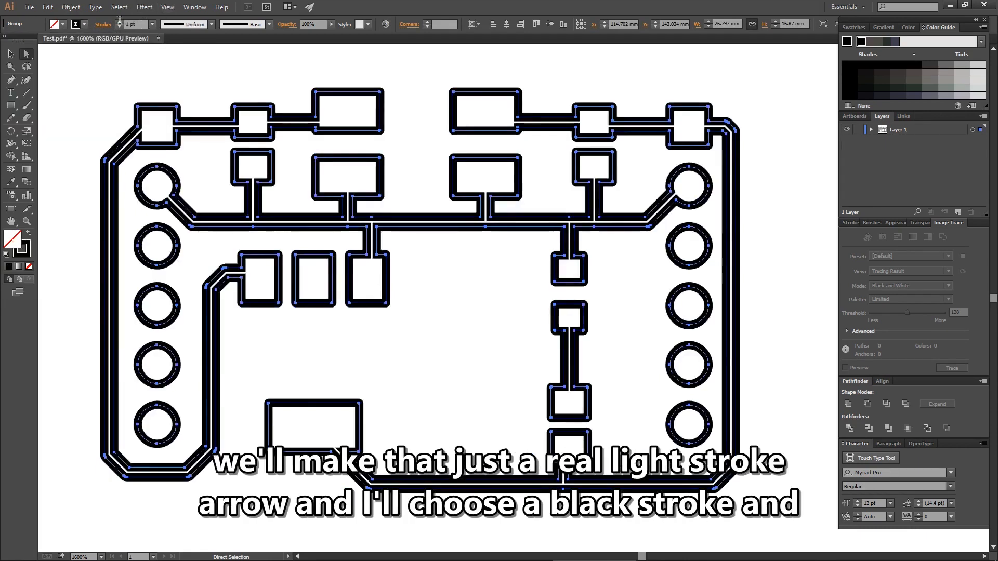
left_click_drag(141, 24, 100, 25)
type(".")
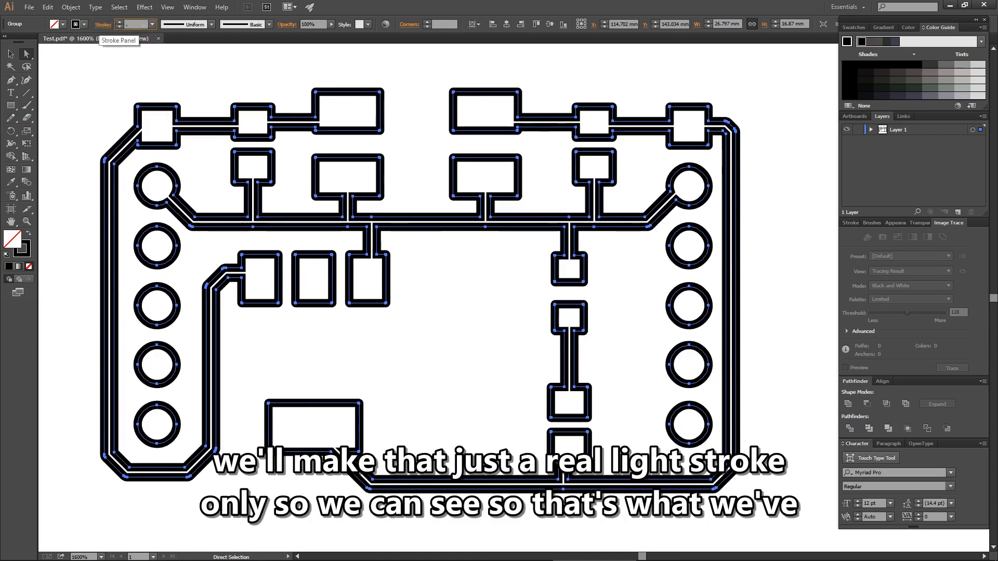
type("1")
key("Return")
left_click(115, 68)
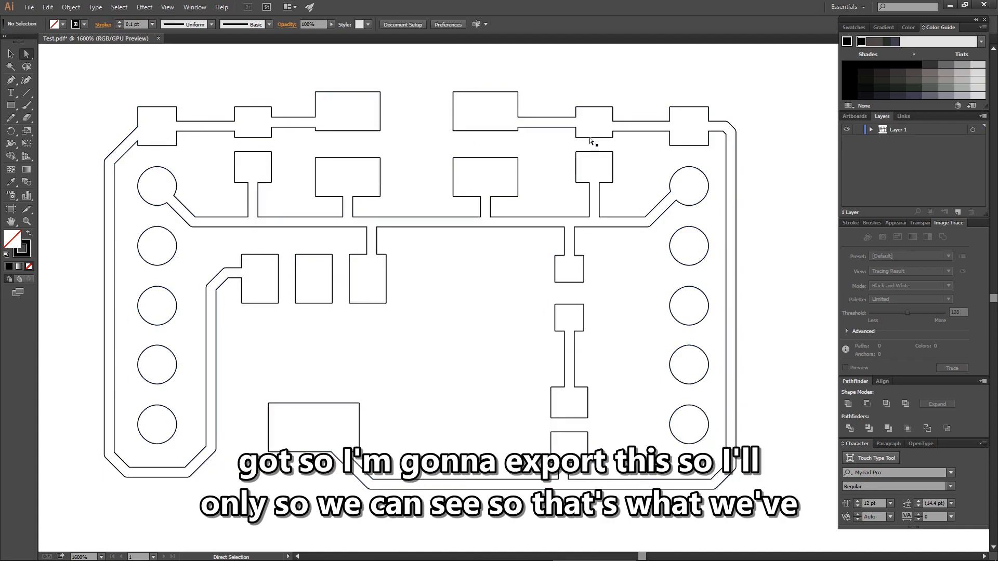
Save the artwork as Test.ai in the same folder in Adobe Illustrator format, using the Illustrator 3 version
left_click(29, 7)
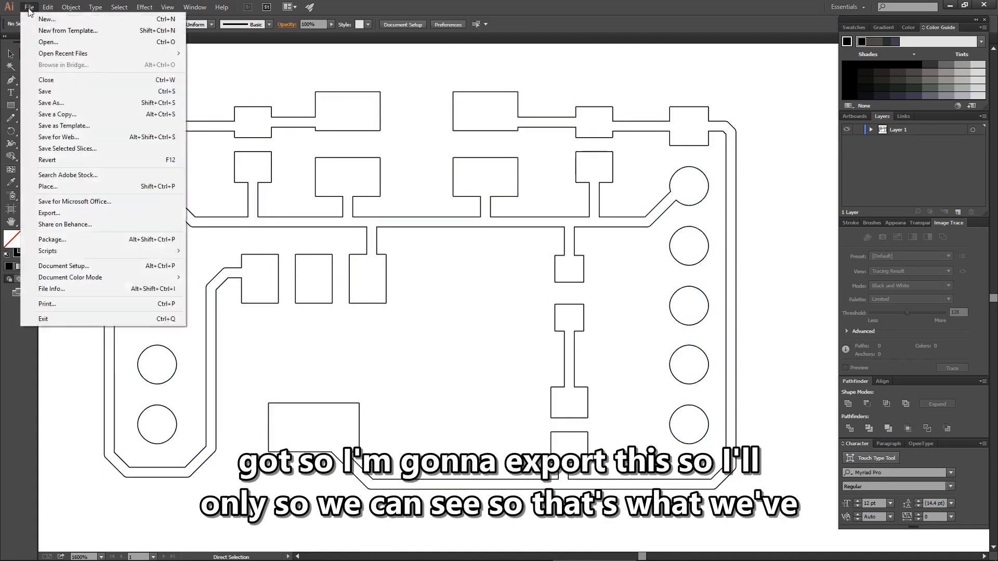
left_click(65, 103)
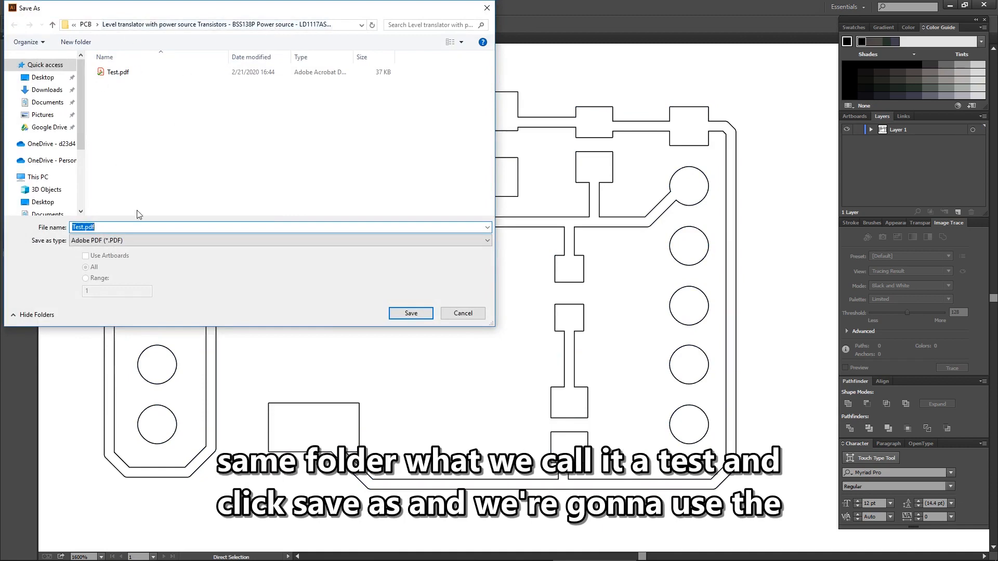
left_click(270, 240)
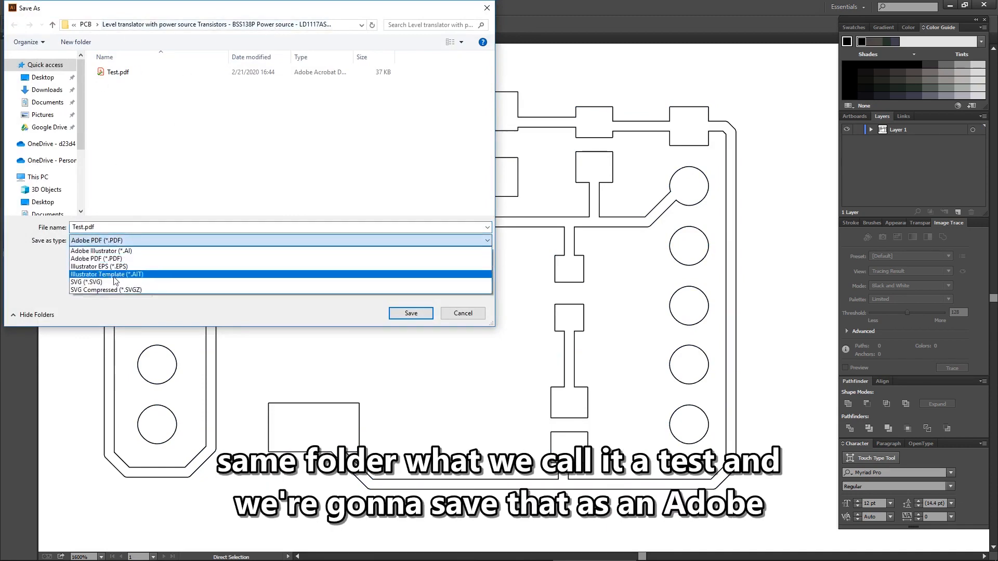
left_click(284, 250)
left_click(410, 317)
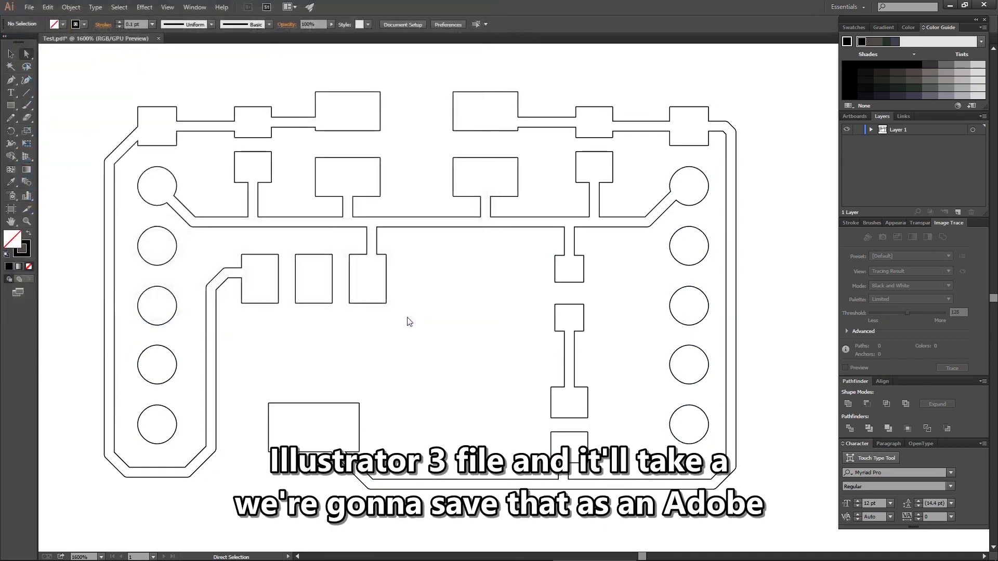
left_click(583, 115)
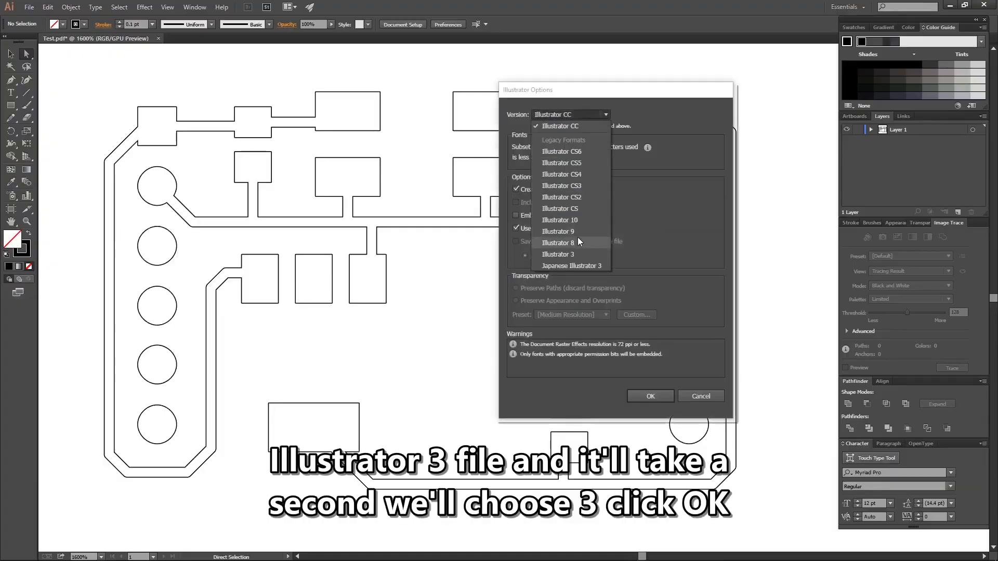
left_click(575, 256)
left_click(649, 387)
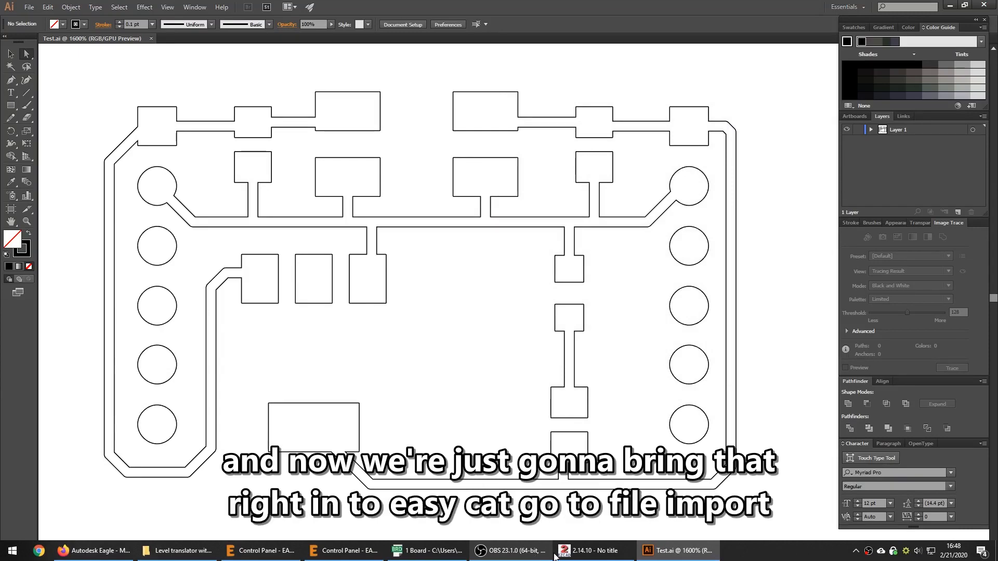
Switch to EzCad, import Test.ai as a vector file and put it at the origin
left_click(587, 552)
left_click(9, 17)
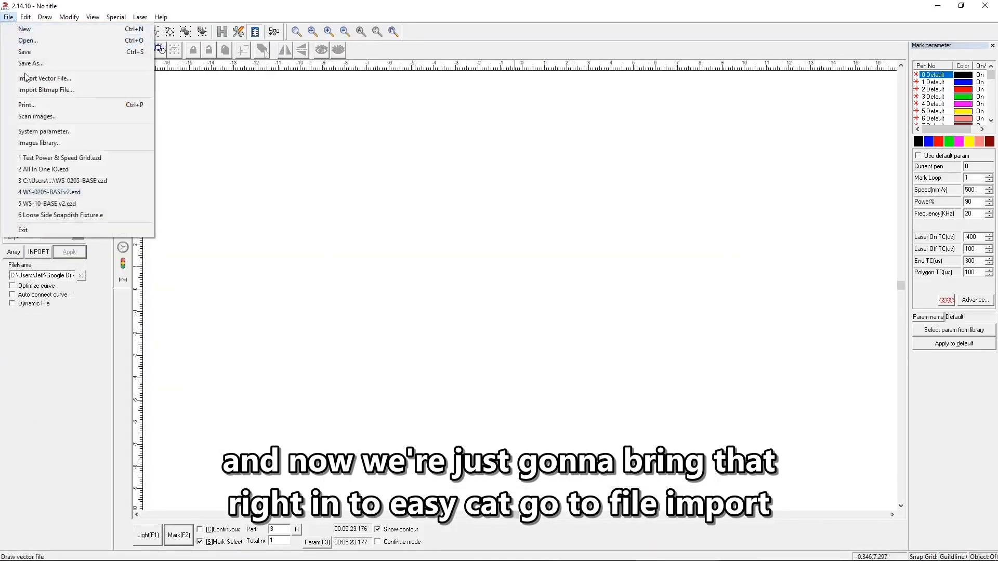
left_click(27, 79)
double_click(32, 51)
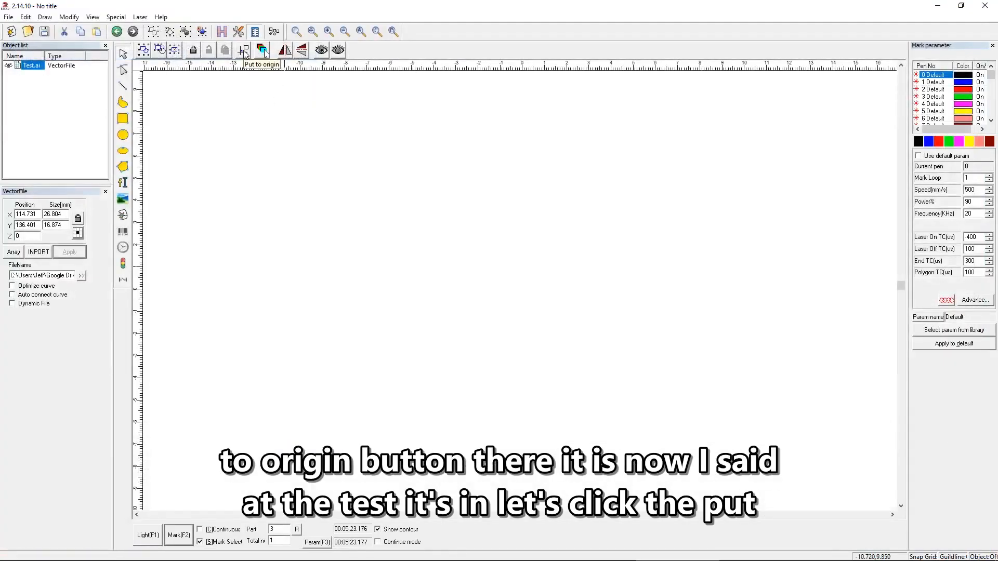
left_click(243, 52)
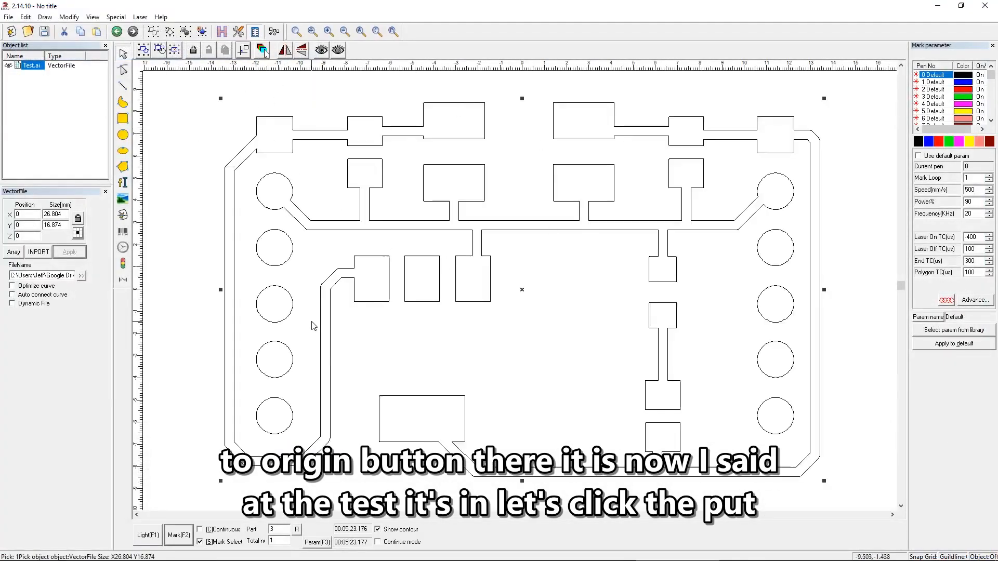
Draw a rectangle about 27.8 by 17.7 mm around the board artwork and move it up slightly to surround the traces
left_click(123, 119)
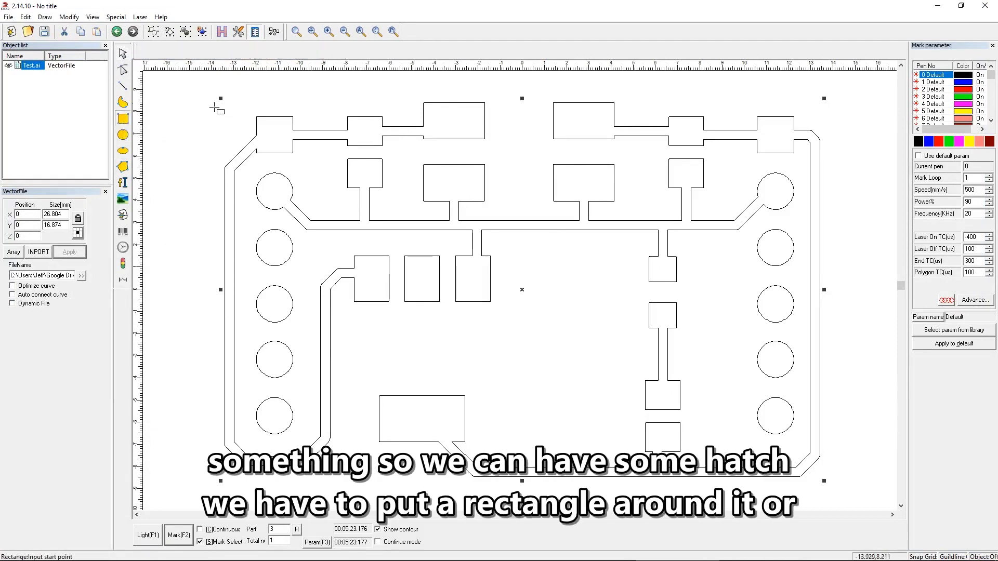
mouse_move(213, 101)
left_mouse_down()
mouse_move(282, 211)
mouse_move(771, 452)
mouse_move(831, 494)
left_mouse_up()
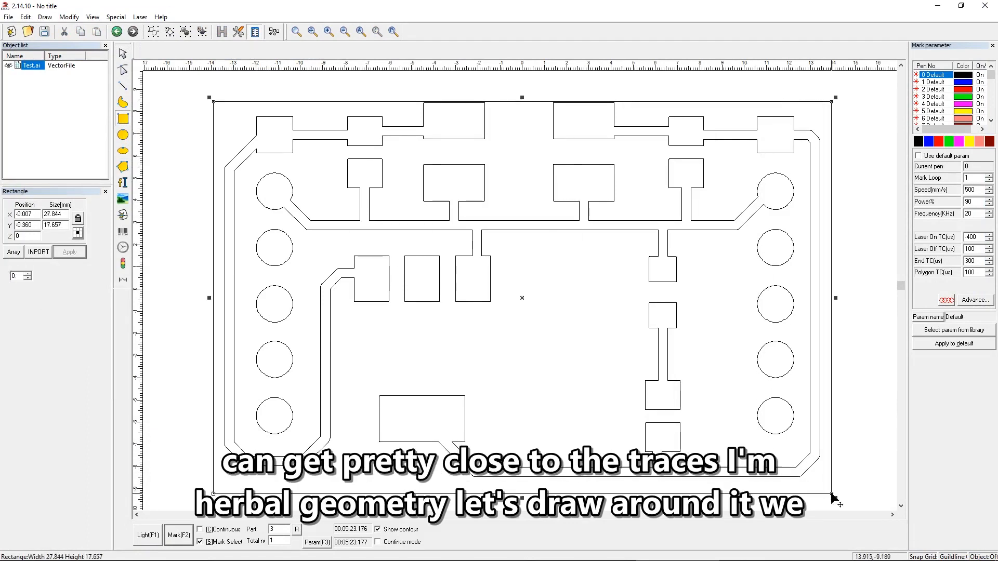
left_click(123, 53)
left_click_drag(223, 100, 224, 96)
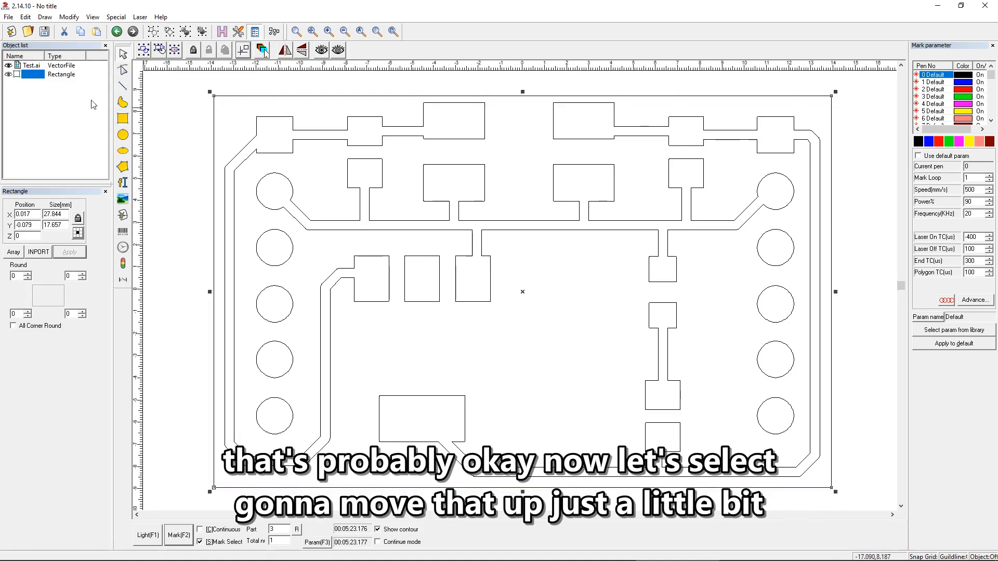
Hatch Test.ai and the rectangle together with a pen 0 cross hatch at 0 degrees, count 5 and 0.03 mm line distance
left_click(31, 65, "shift")
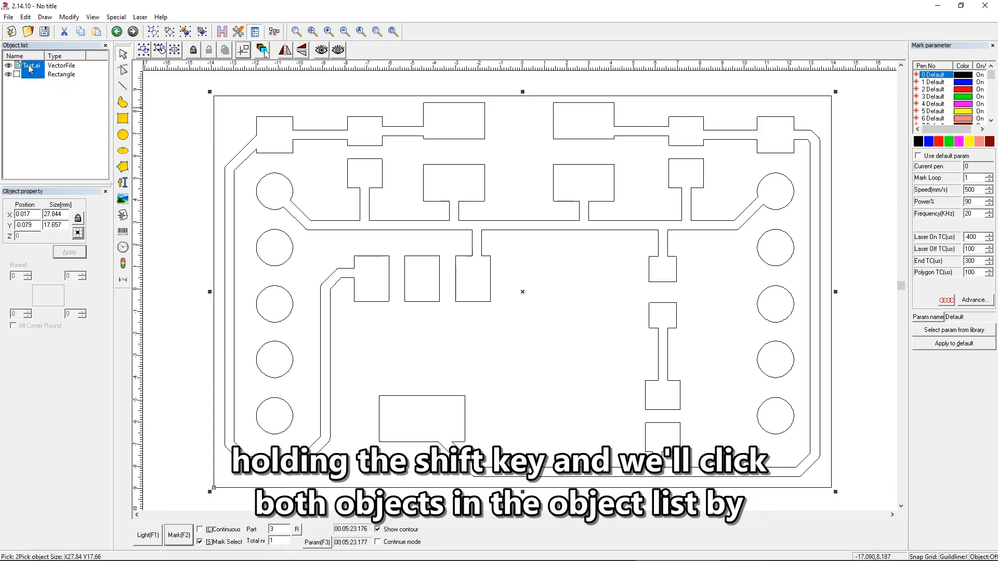
left_click(223, 32)
left_click_drag(443, 161, 528, 171)
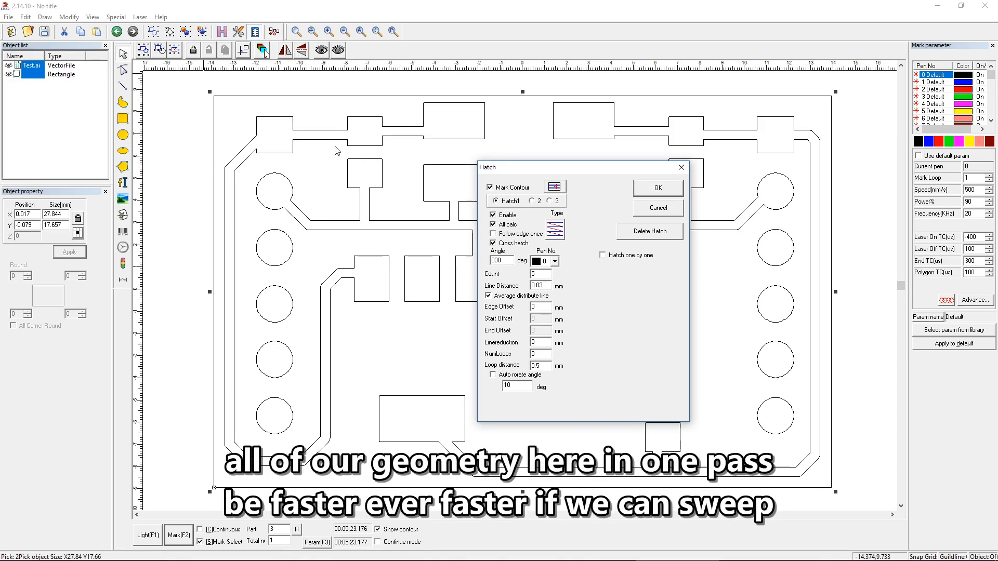
double_click(537, 272)
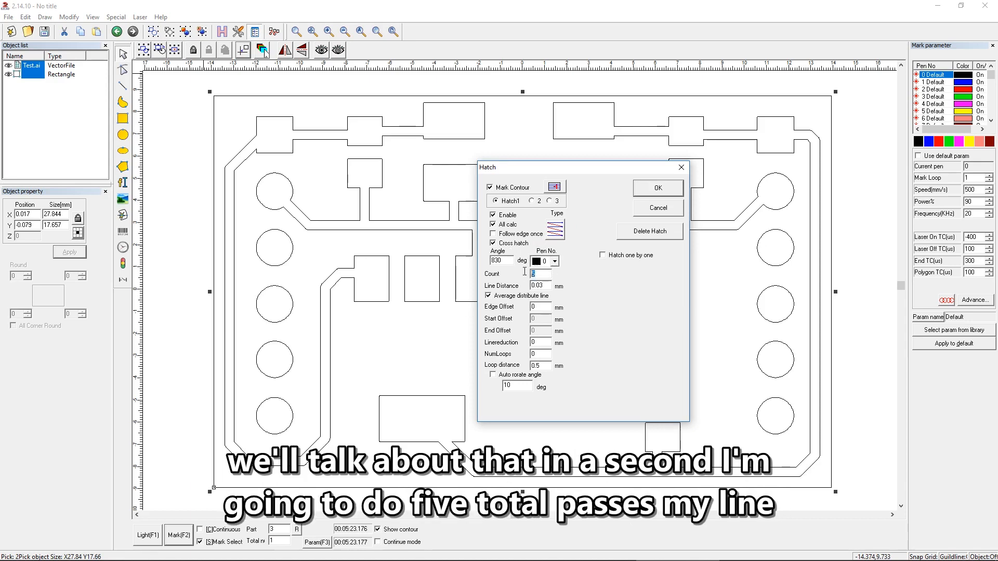
double_click(542, 286)
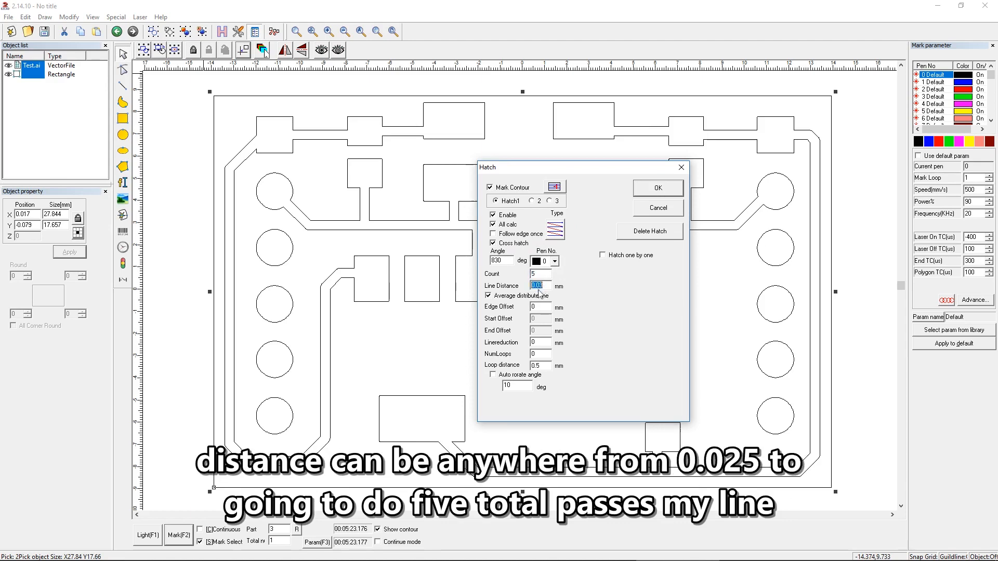
left_click(543, 286)
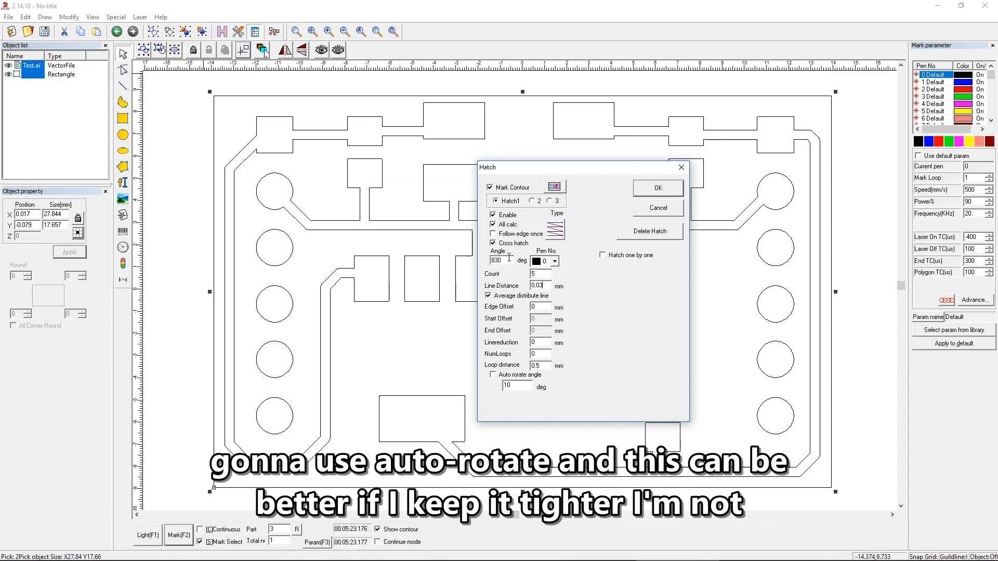
type("0")
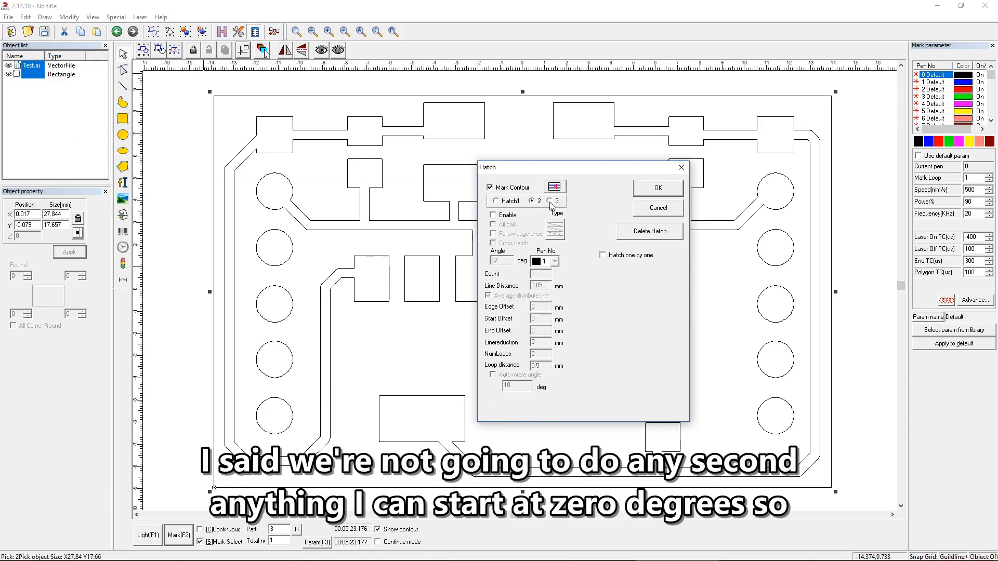
left_click(658, 189)
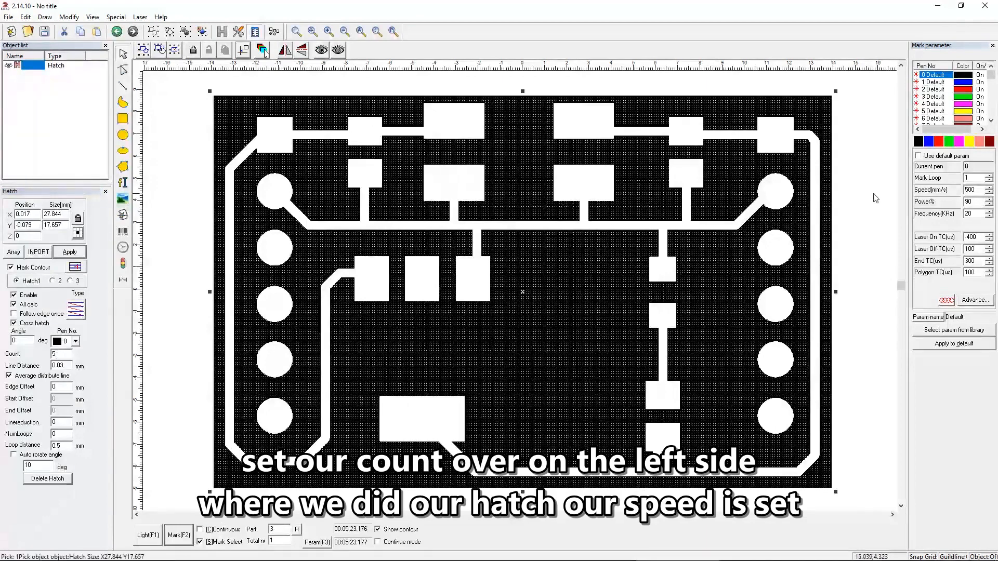
Review the speed, power and frequency of pen 0 and select the whole hatched board
double_click(975, 191)
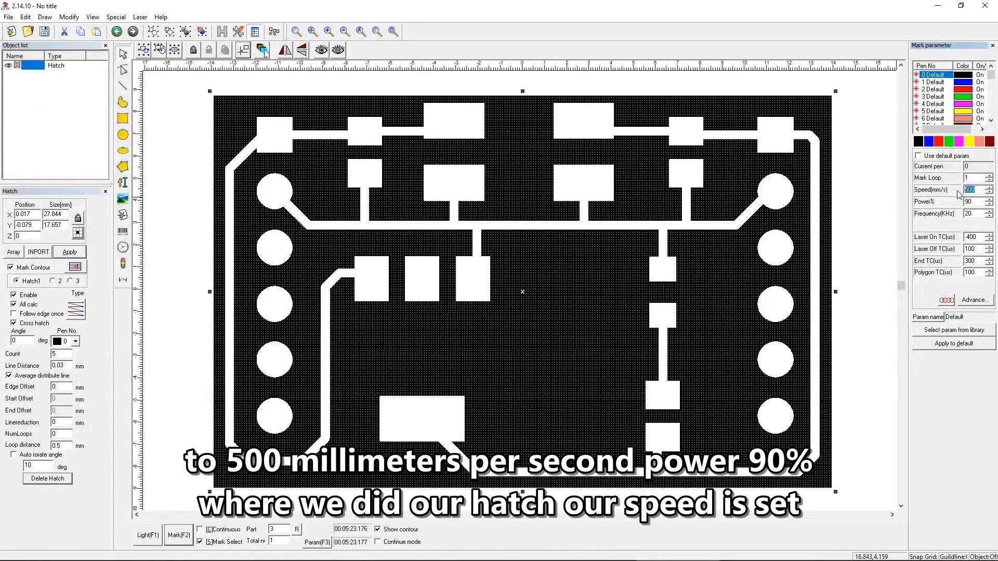
double_click(968, 202)
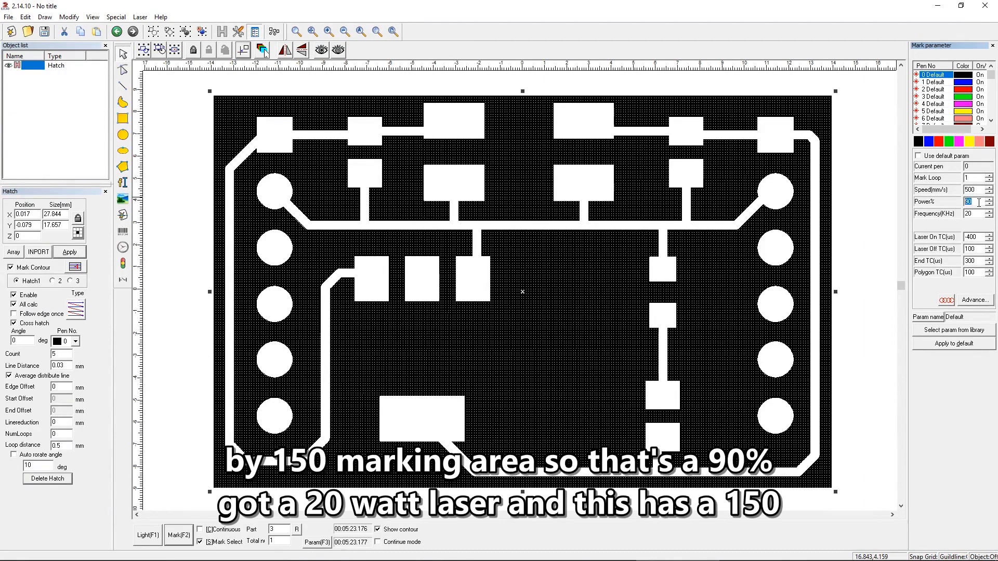
left_click(978, 202)
key("Tab")
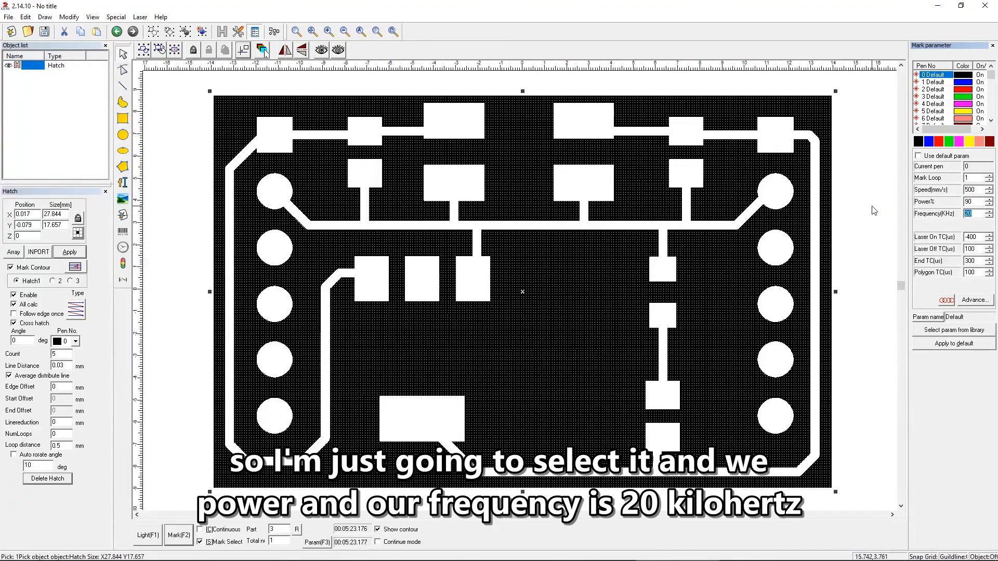
left_click(873, 116)
left_click_drag(859, 82, 130, 483)
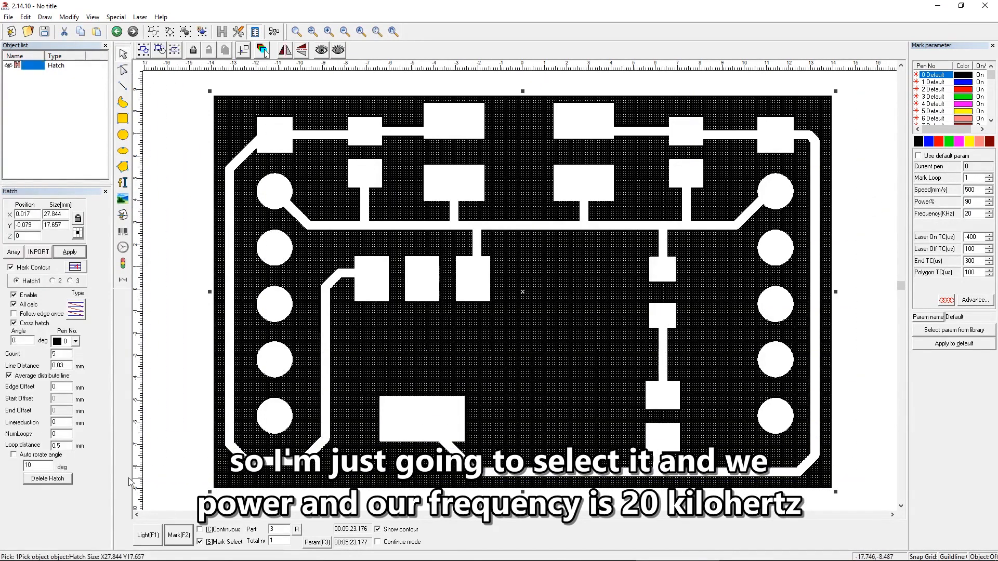